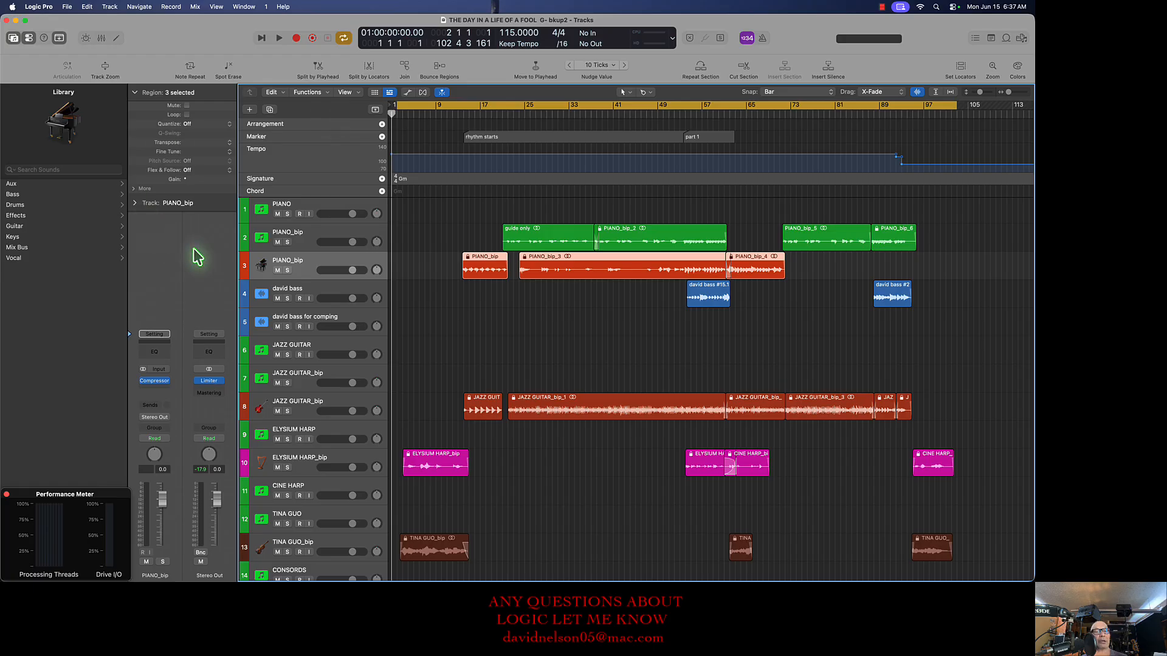
Step: Select the two PIANO_bip tracks, the JAZZ GUITAR track and the ELYSIUM HARP track in turn to inspect their regions and channel strips
click(331, 241)
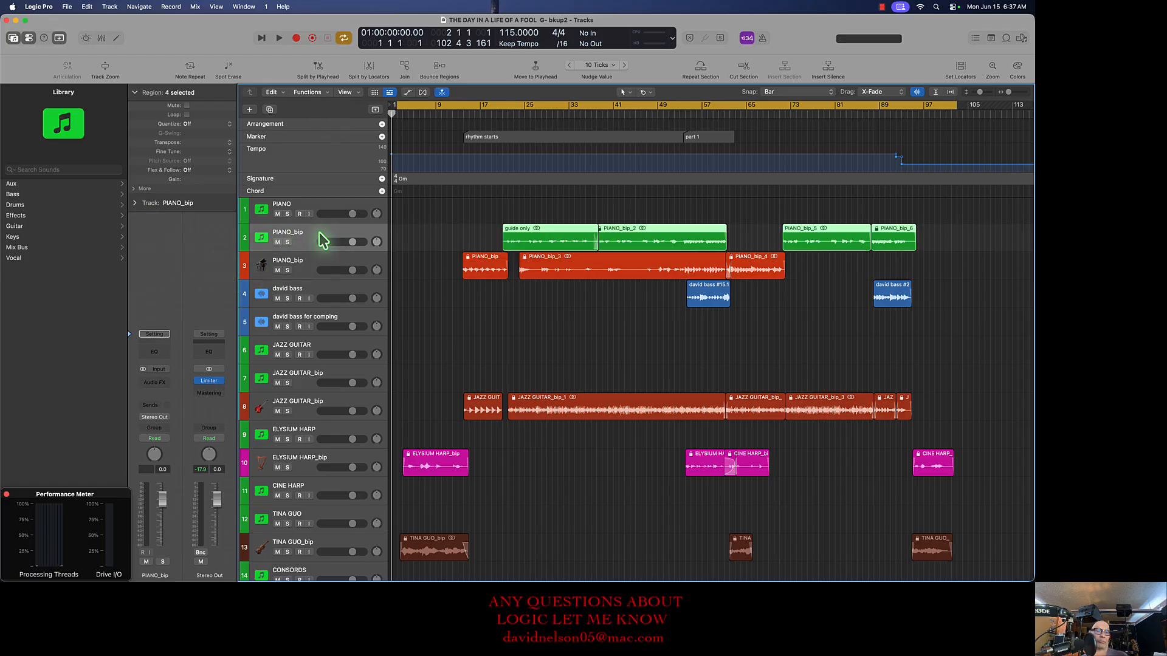
click(302, 268)
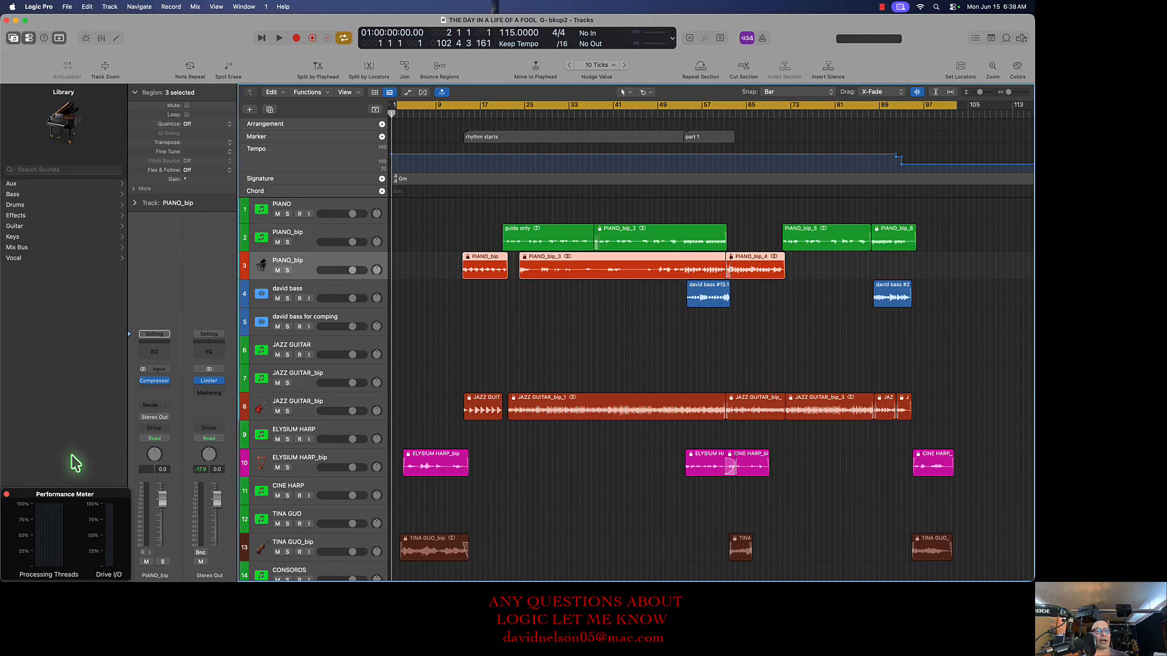
click(338, 354)
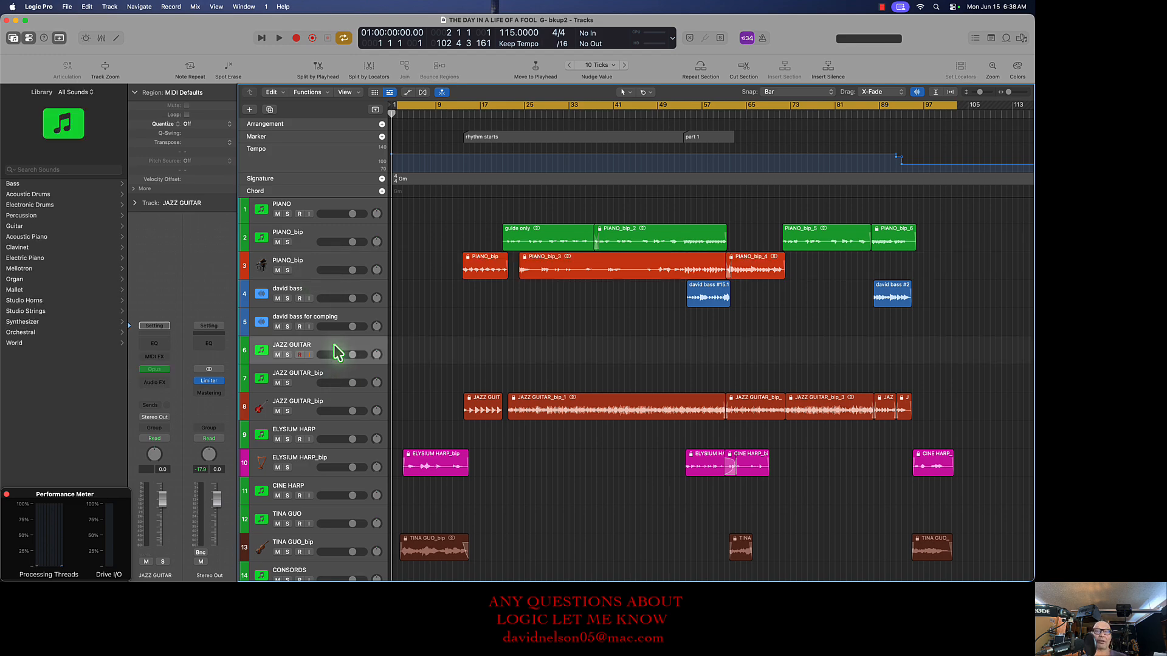
scroll(338, 354, down, 4)
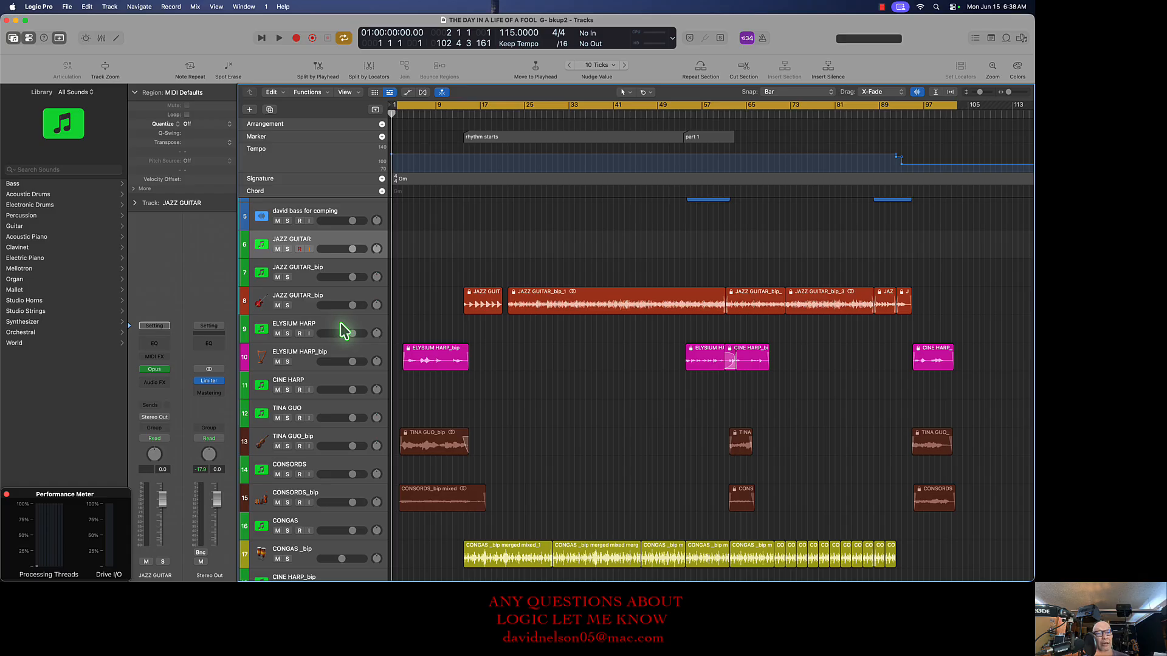
click(345, 332)
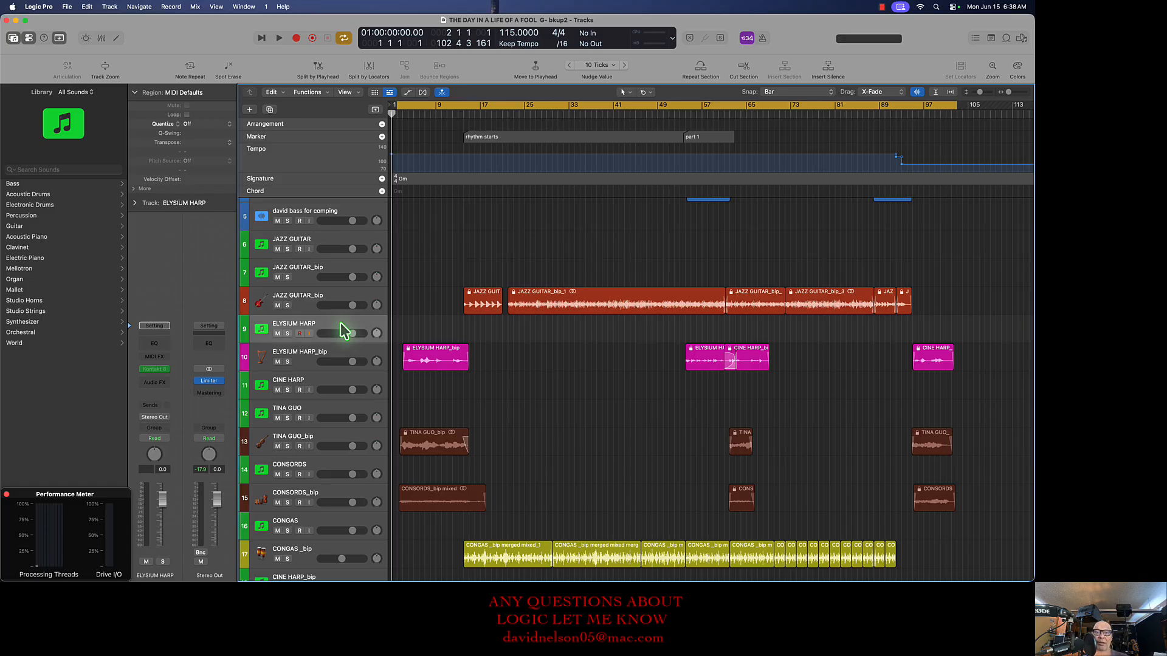
Step: Examine the remaining tracks from the harps and strings down to the congas, kick, rim and hi-hats
scroll(345, 331, down, 2)
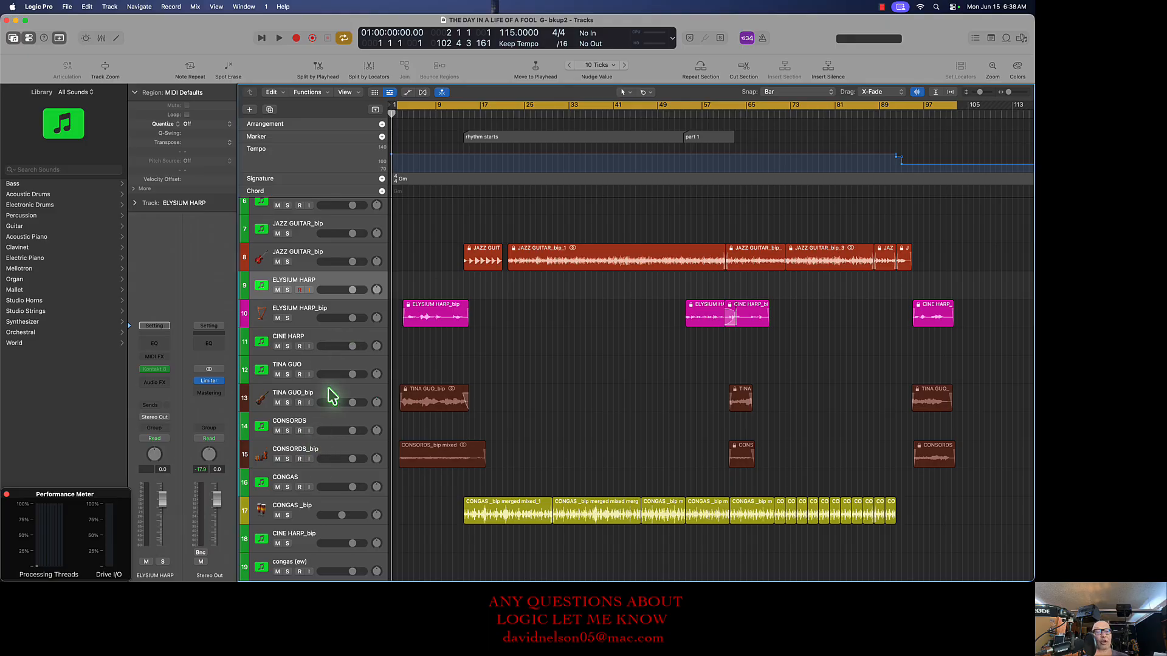
scroll(333, 399, down, 6)
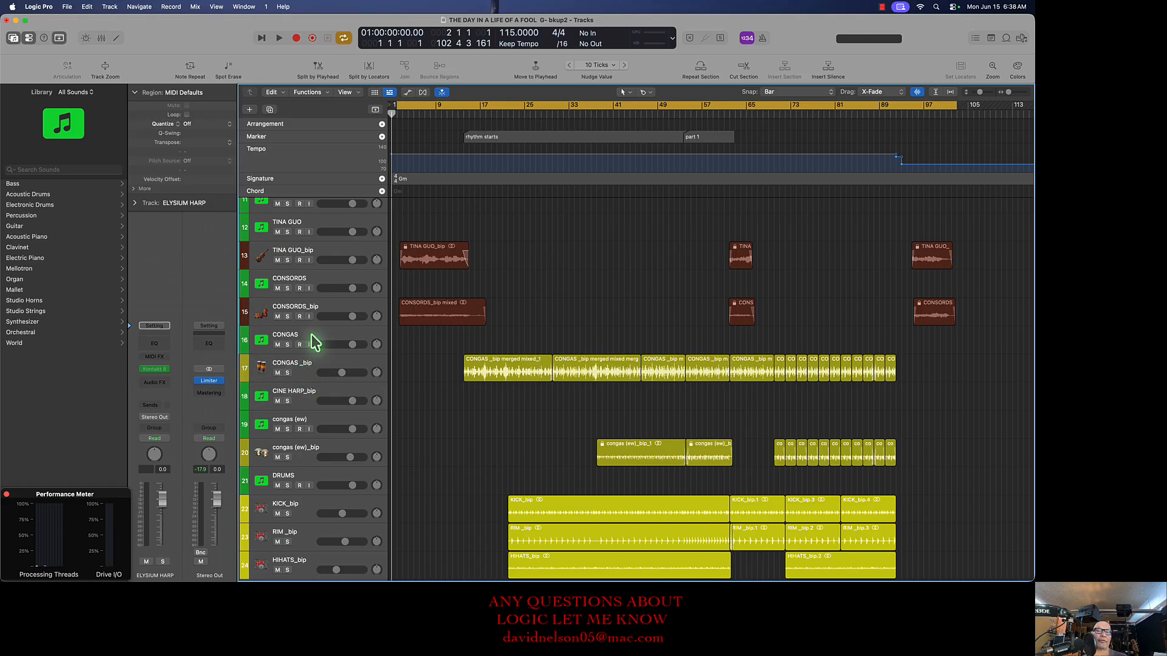
scroll(314, 343, up, 2)
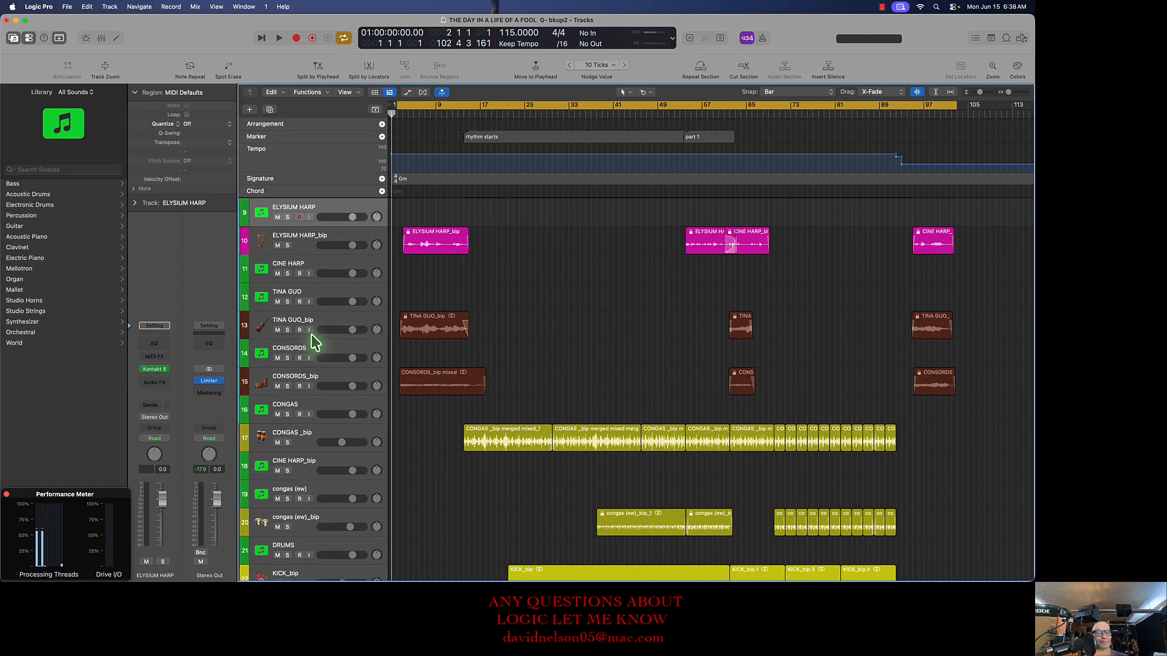
scroll(315, 343, down, 4)
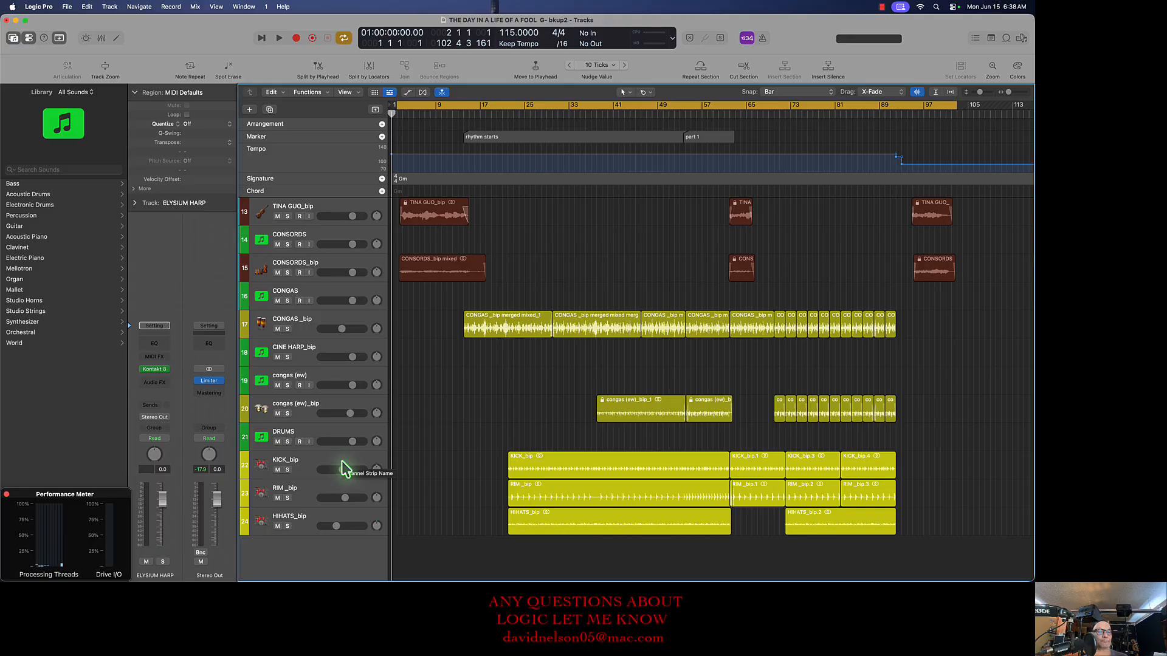
scroll(342, 462, up, 11)
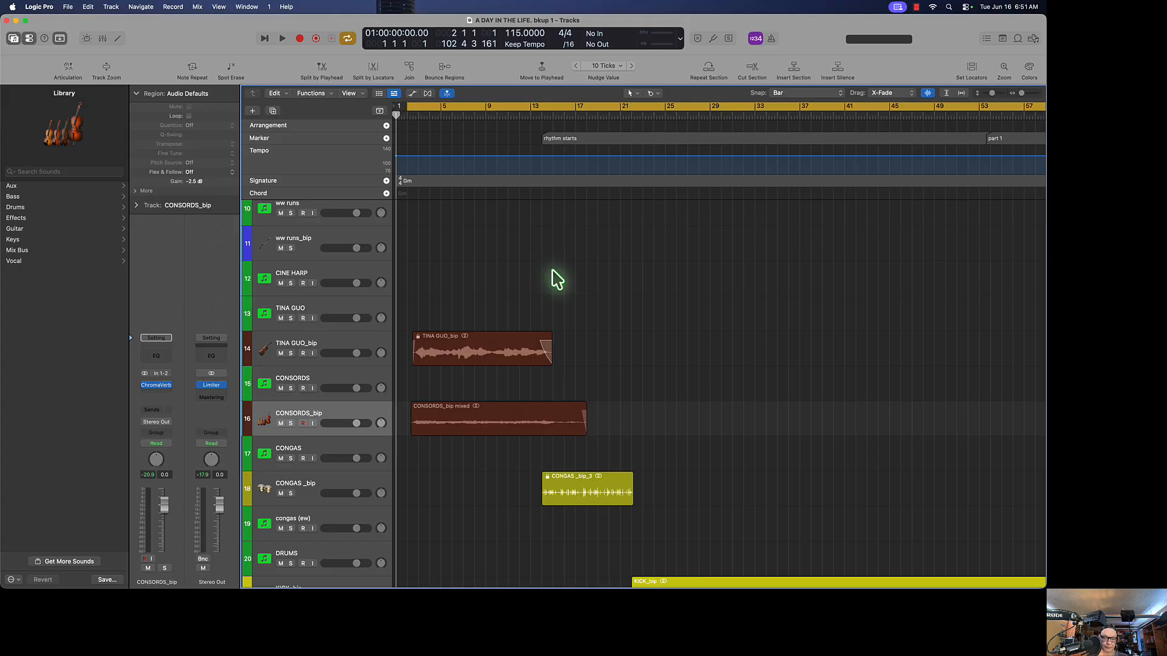
Step: Play the intro from the start of the song to bar 21, stop playback and turn off cycle mode
key(space)
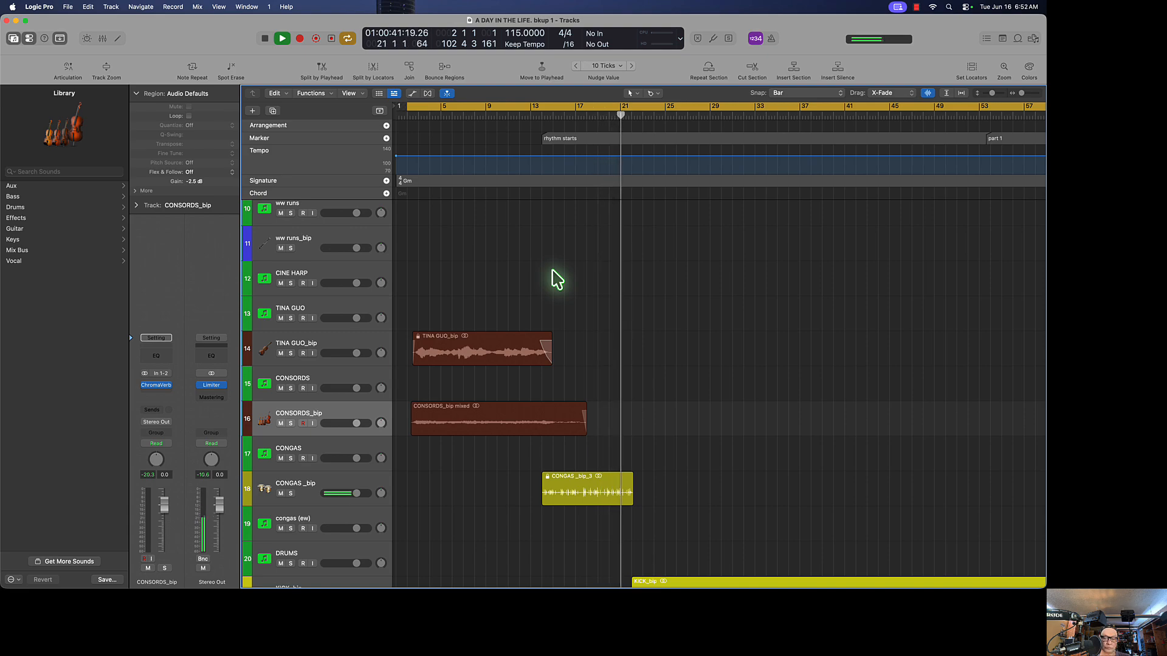
key(space)
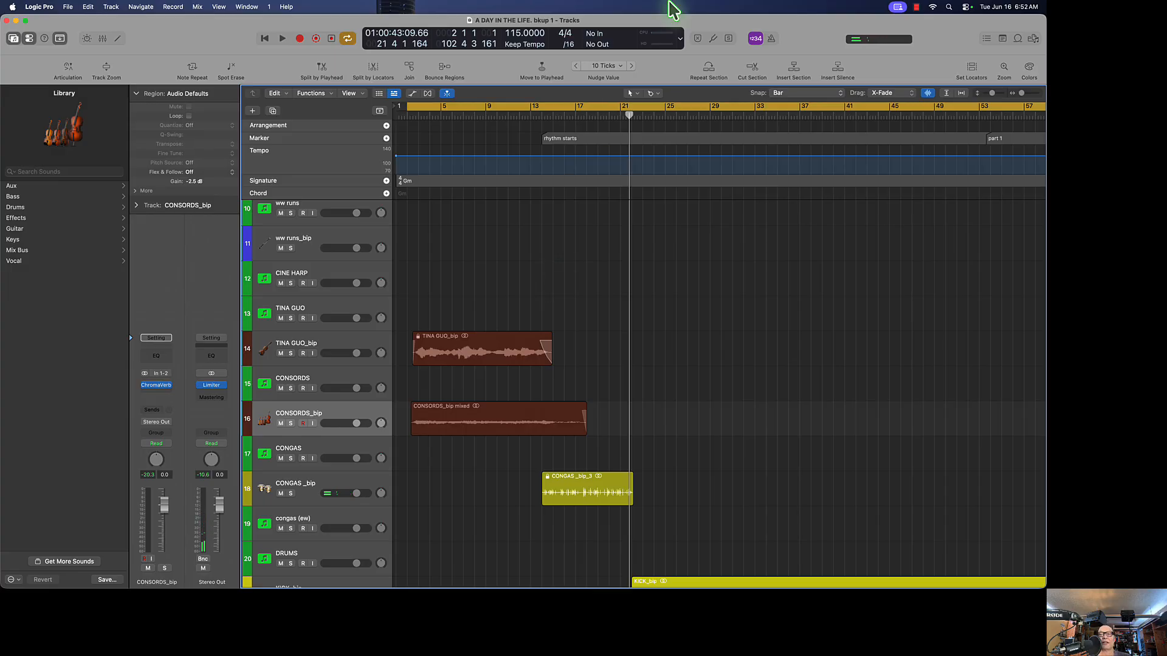
click(676, 115)
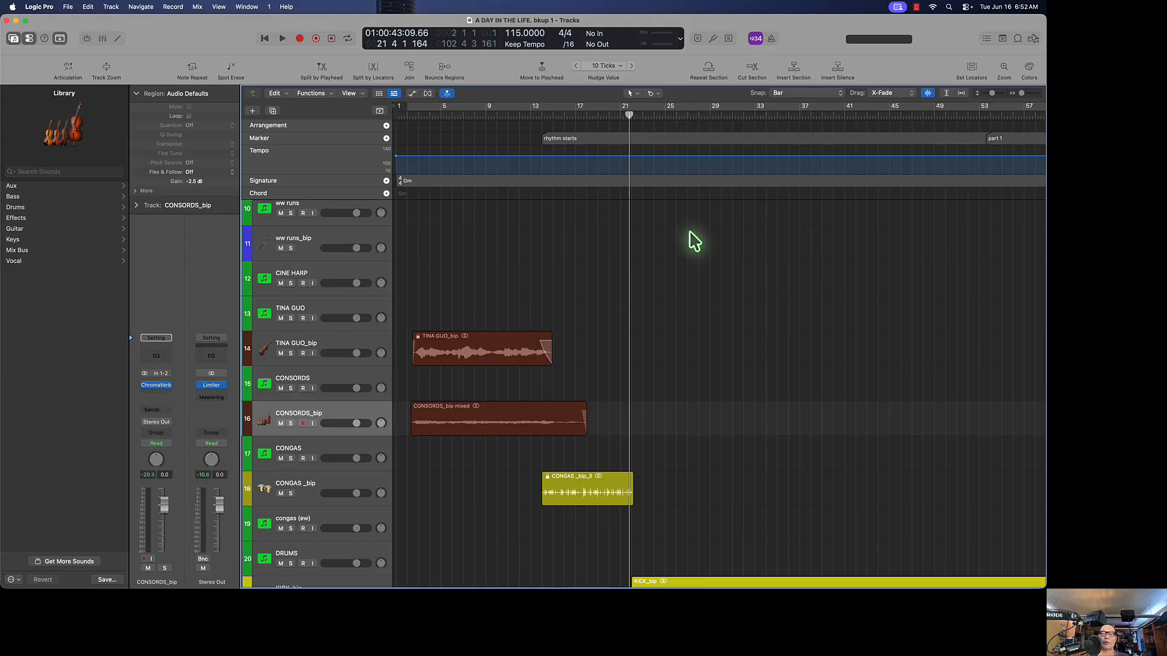
Step: Examine the regions around bar 21 on every track, from the piano tracks down to the hi-hats
scroll(691, 239, up, 5)
scroll(691, 234, up, 5)
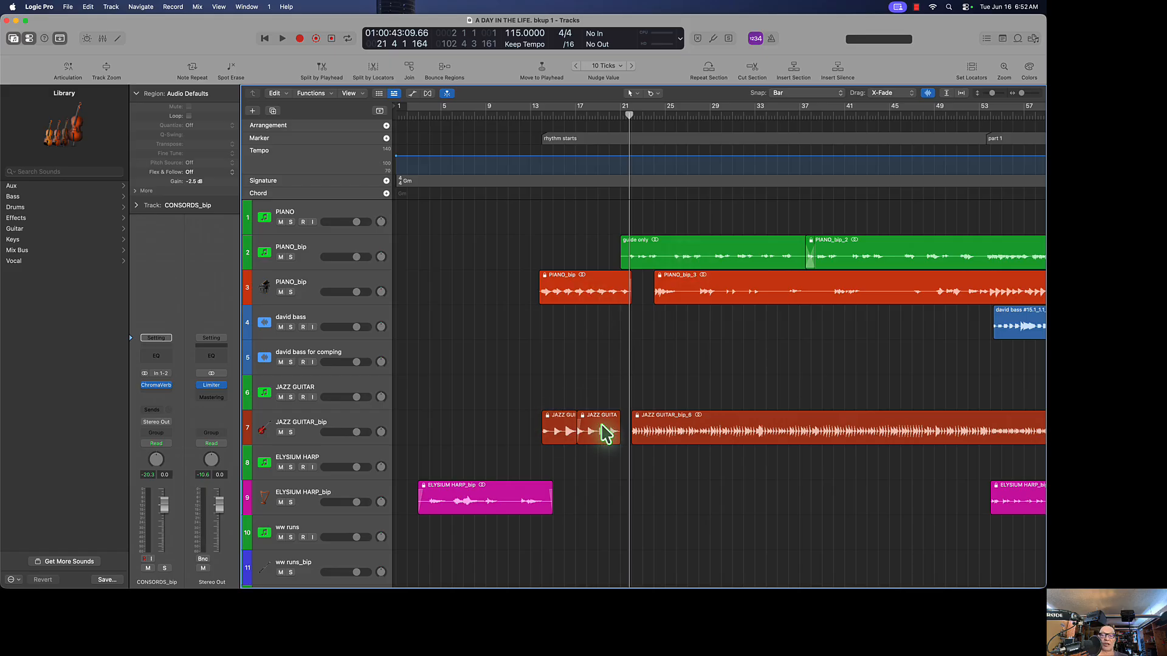
scroll(607, 426, down, 6)
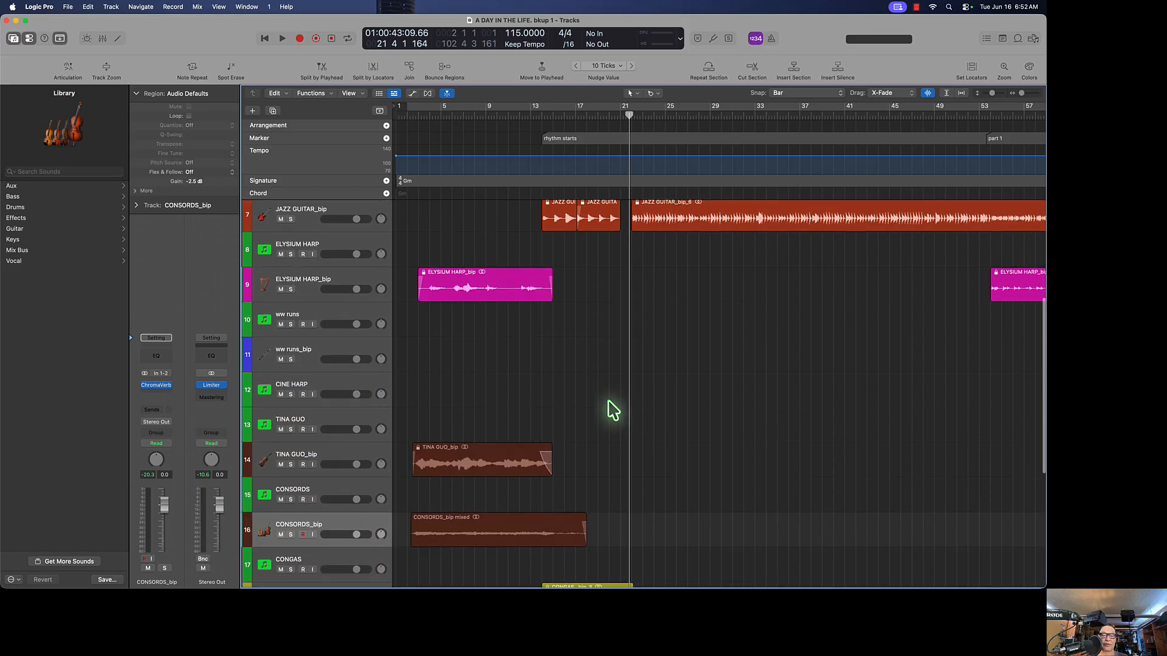
scroll(613, 411, down, 4)
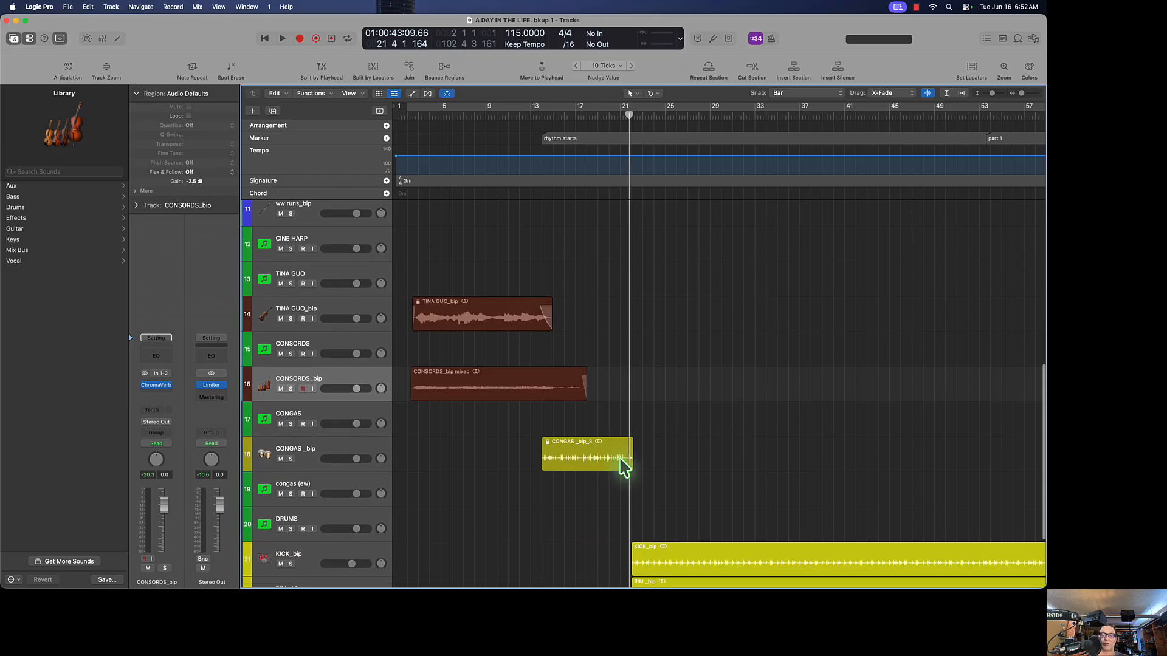
scroll(672, 453, down, 3)
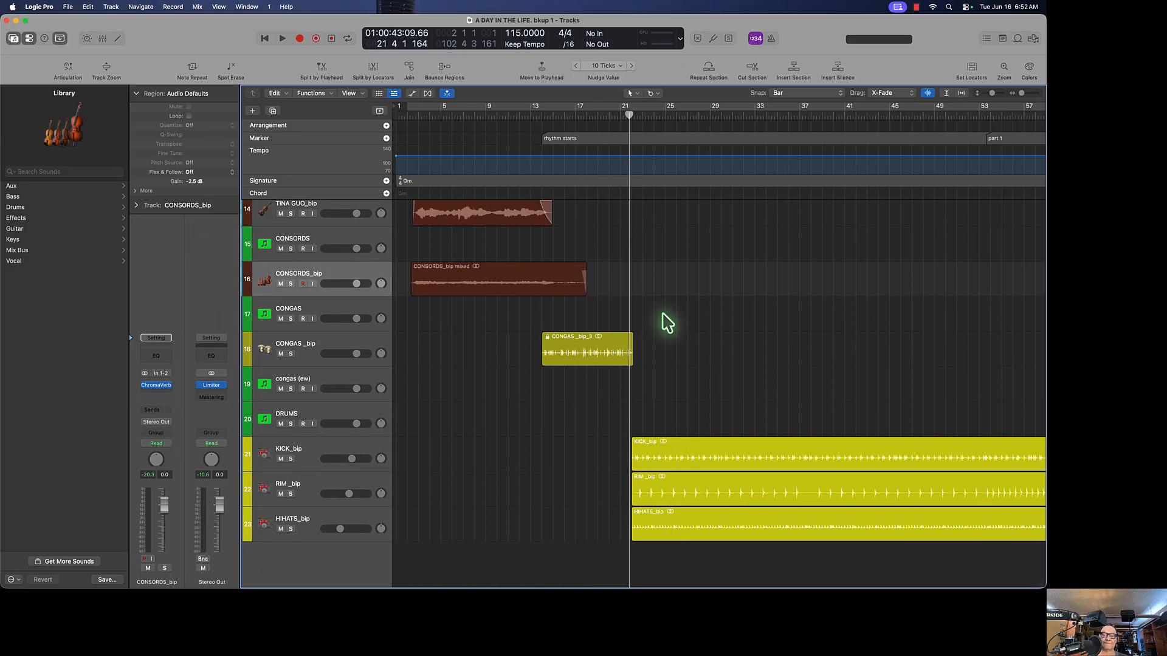
Step: Play the song from bar 21 to bar 28 while viewing the tracks from the drums up to the piano
key(space)
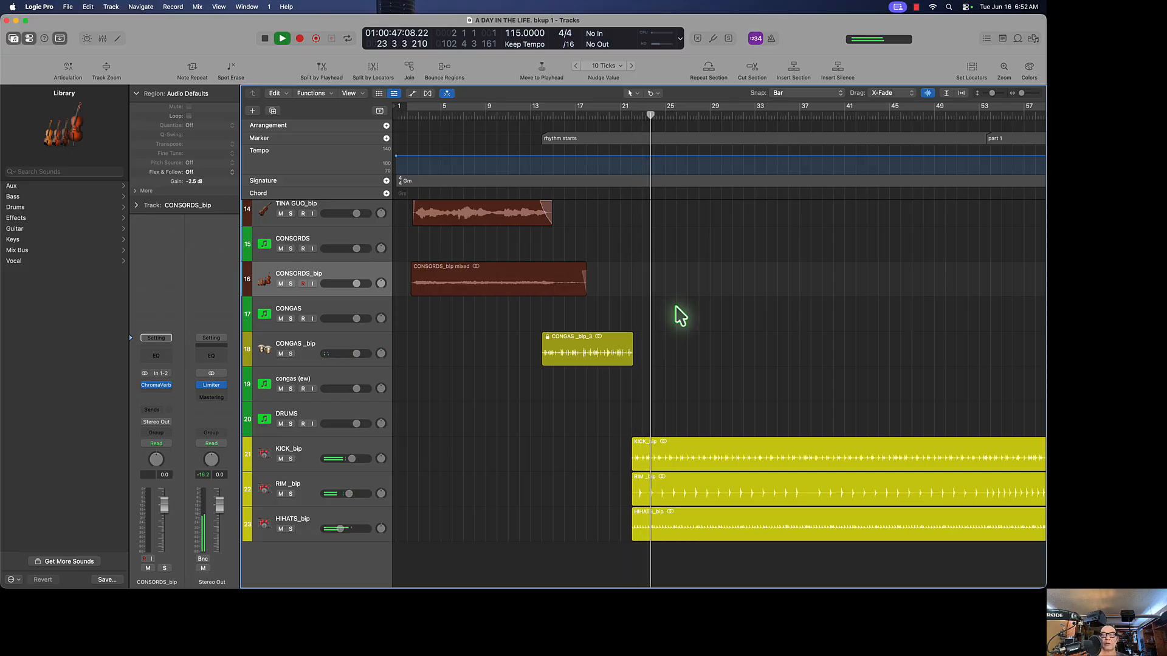
scroll(681, 315, up, 4)
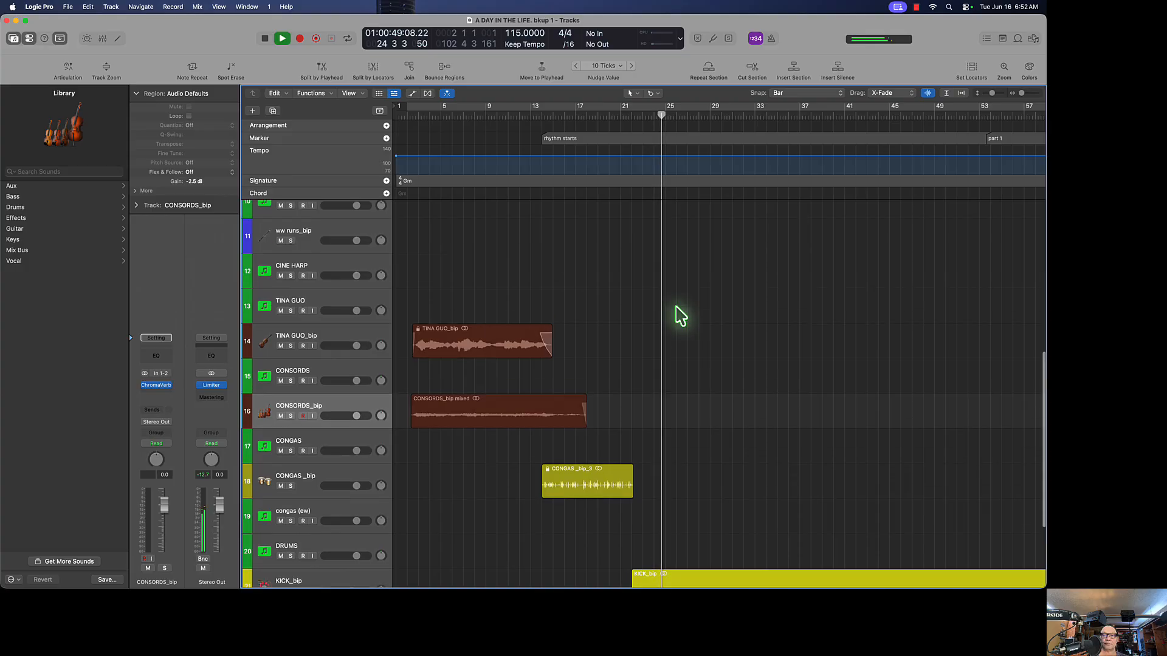
scroll(681, 315, up, 4)
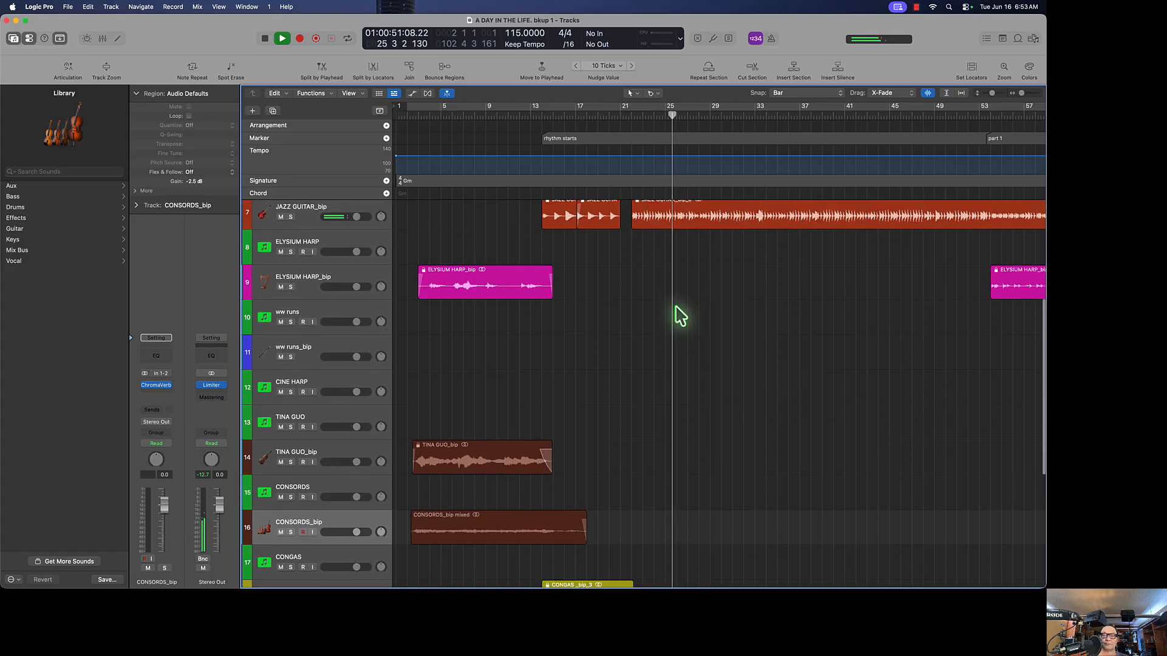
scroll(681, 315, up, 4)
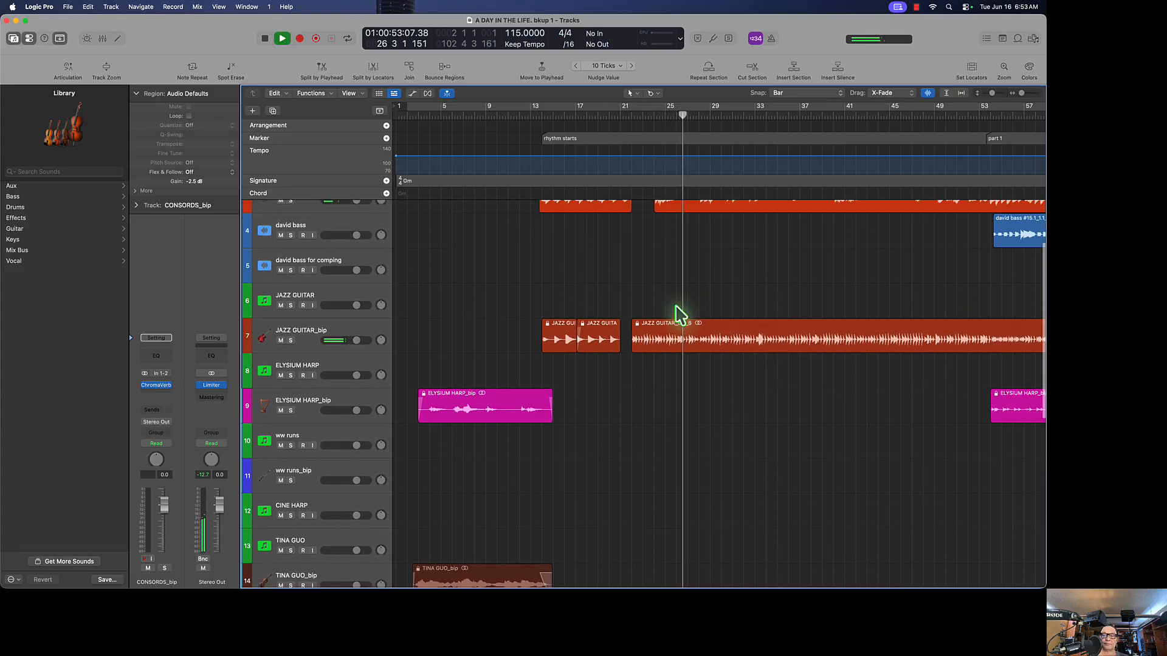
scroll(681, 315, up, 3)
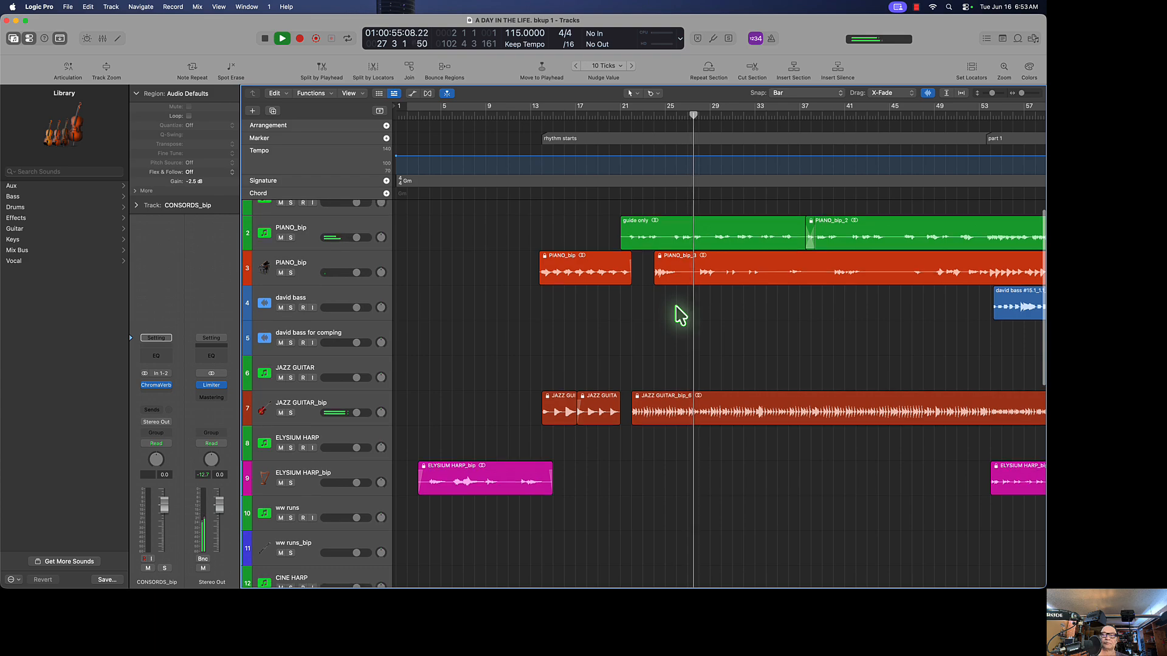
key(space)
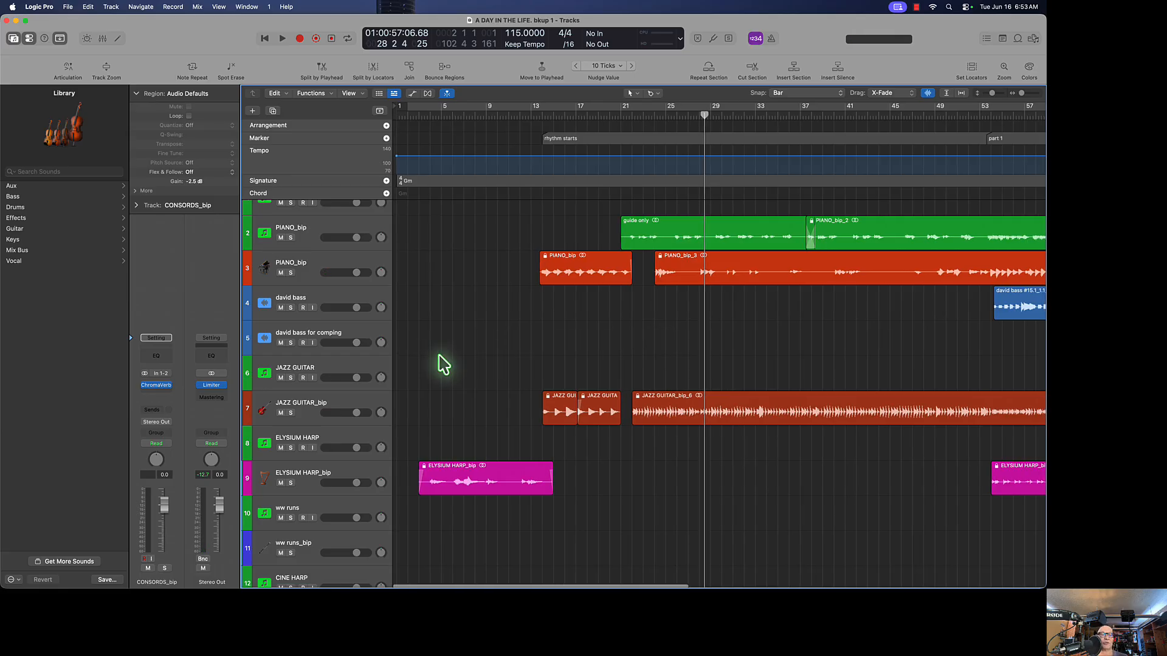
Step: View the Guitar category of track icons for the JAZZ GUITAR_bip track and close the icon chooser without changing the icon
click(264, 412)
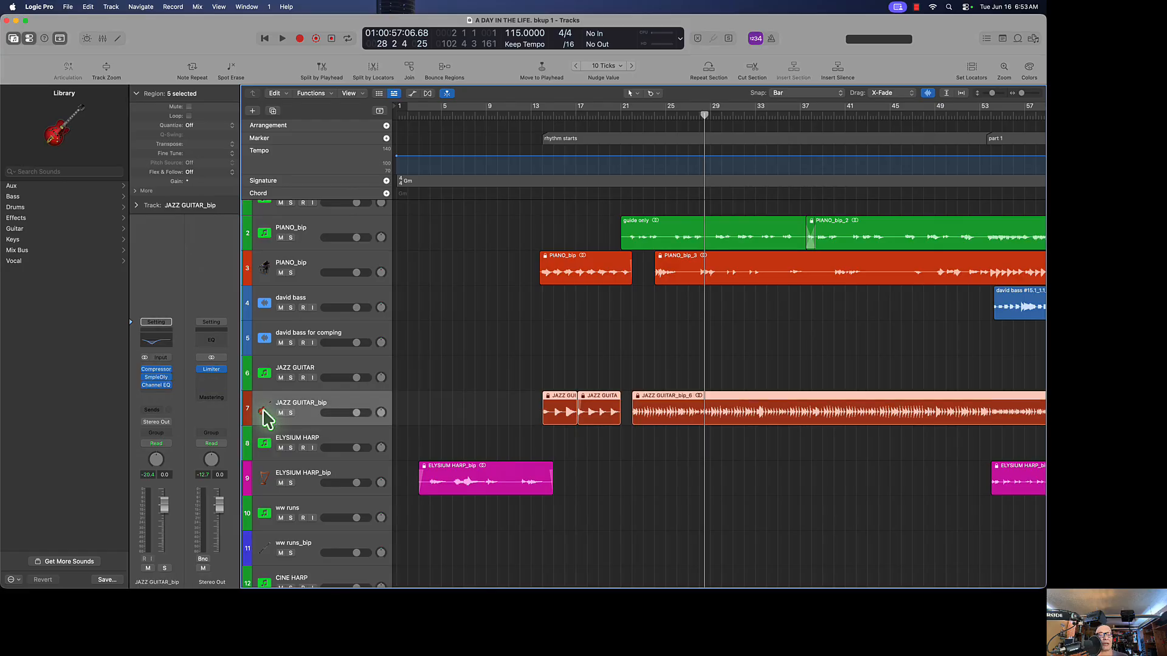
click(263, 412)
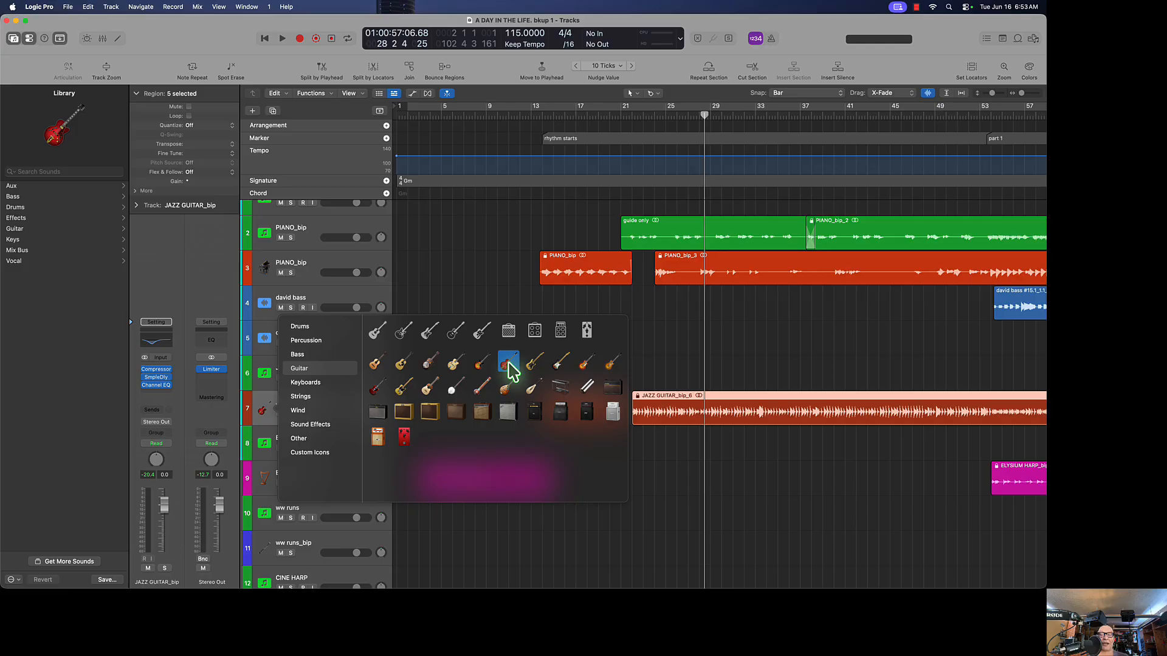
click(495, 304)
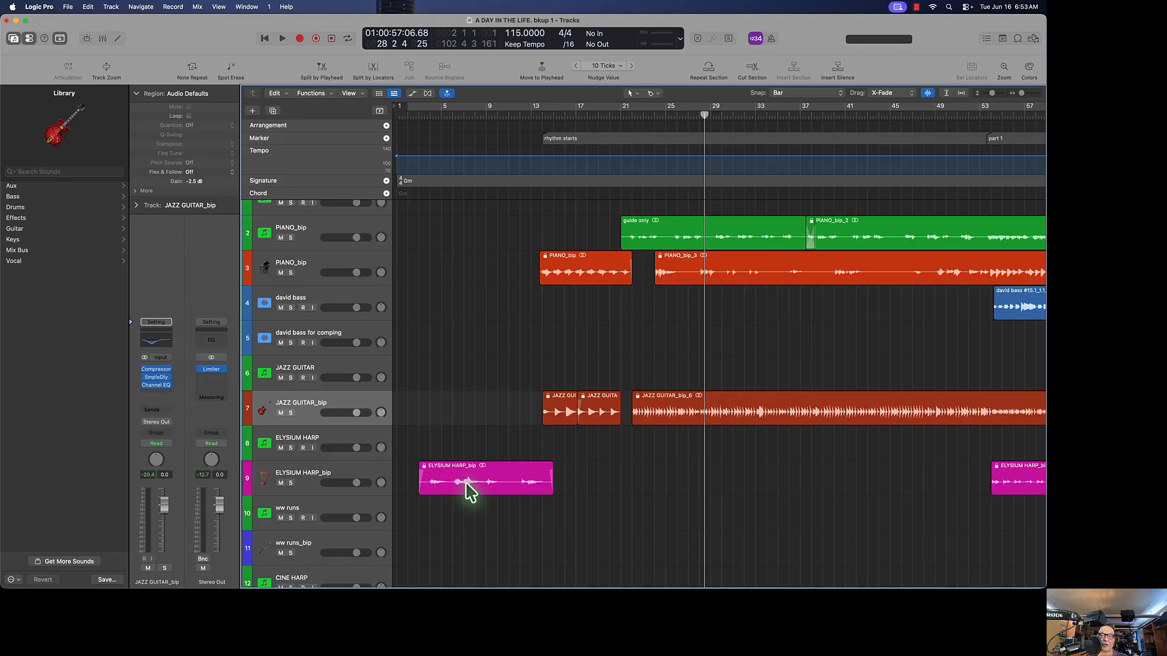
Step: Place the playhead at bar 53, just before the part 1 marker, and play the section through bar 61
scroll(648, 331, right, 10)
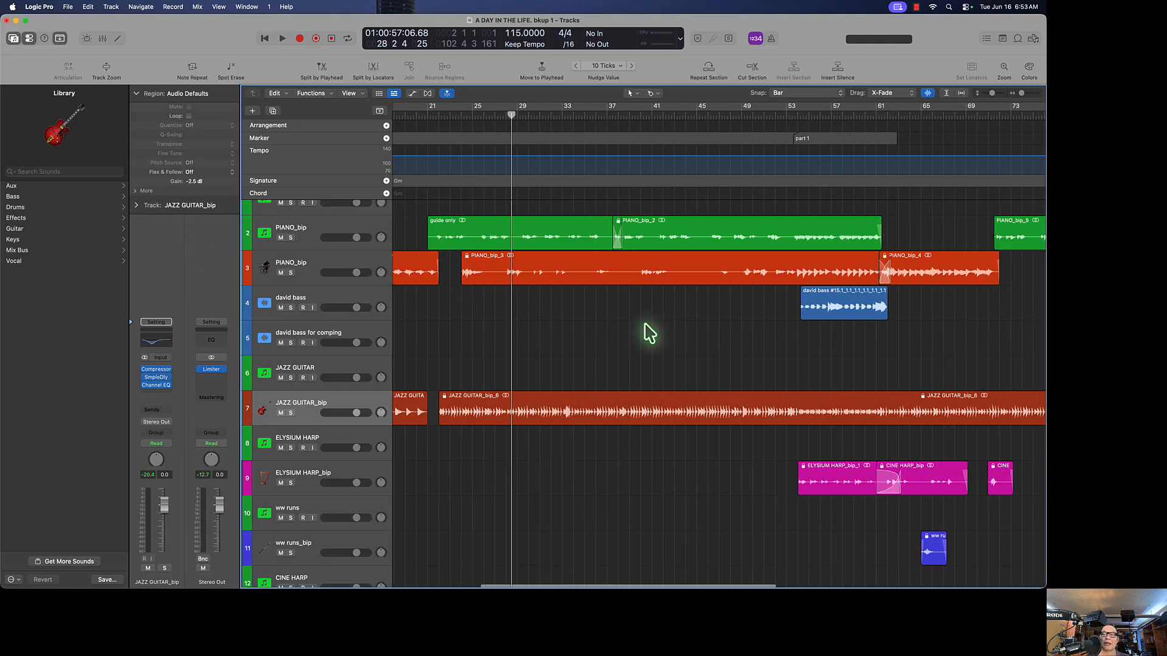
scroll(648, 332, right, 2)
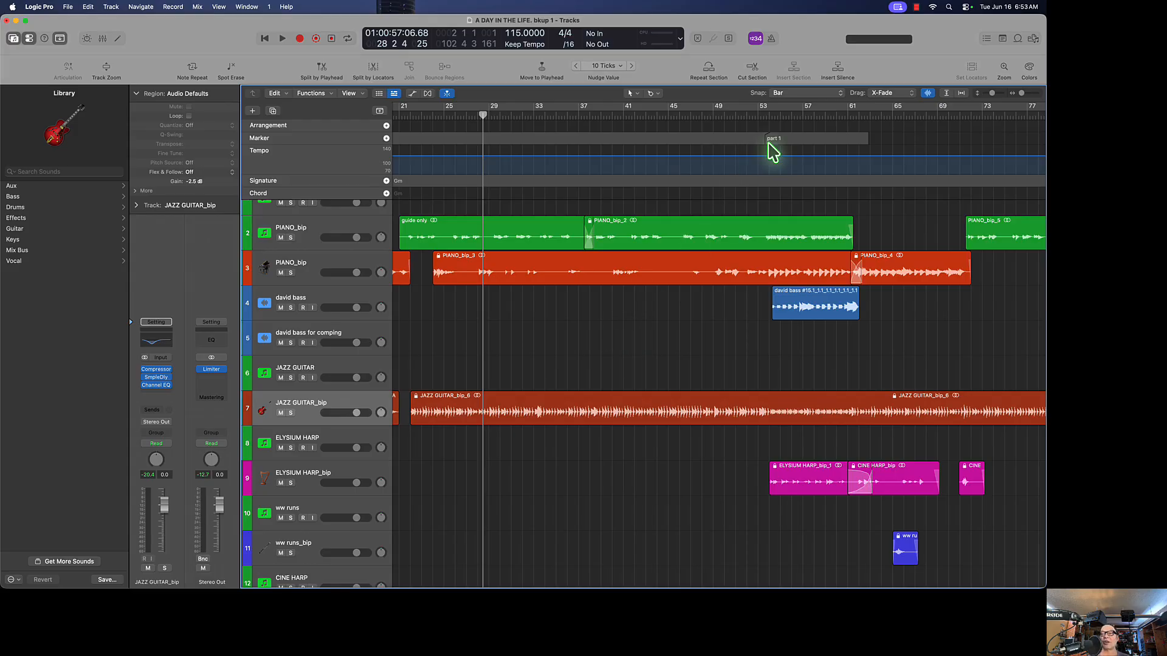
click(777, 118)
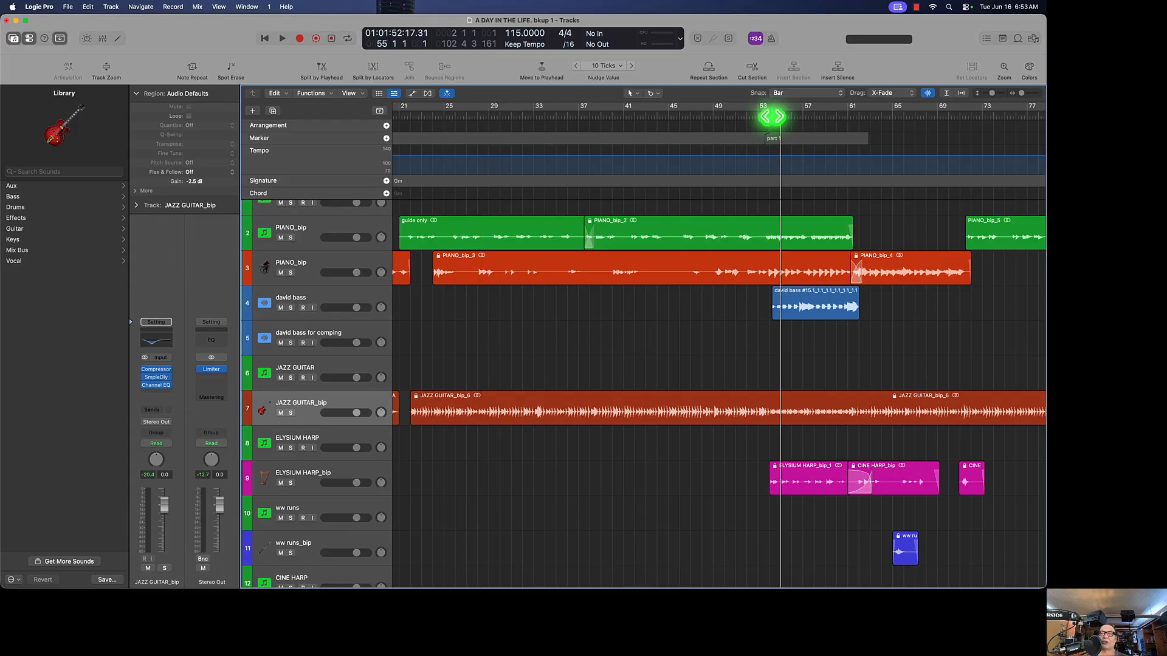
click(757, 118)
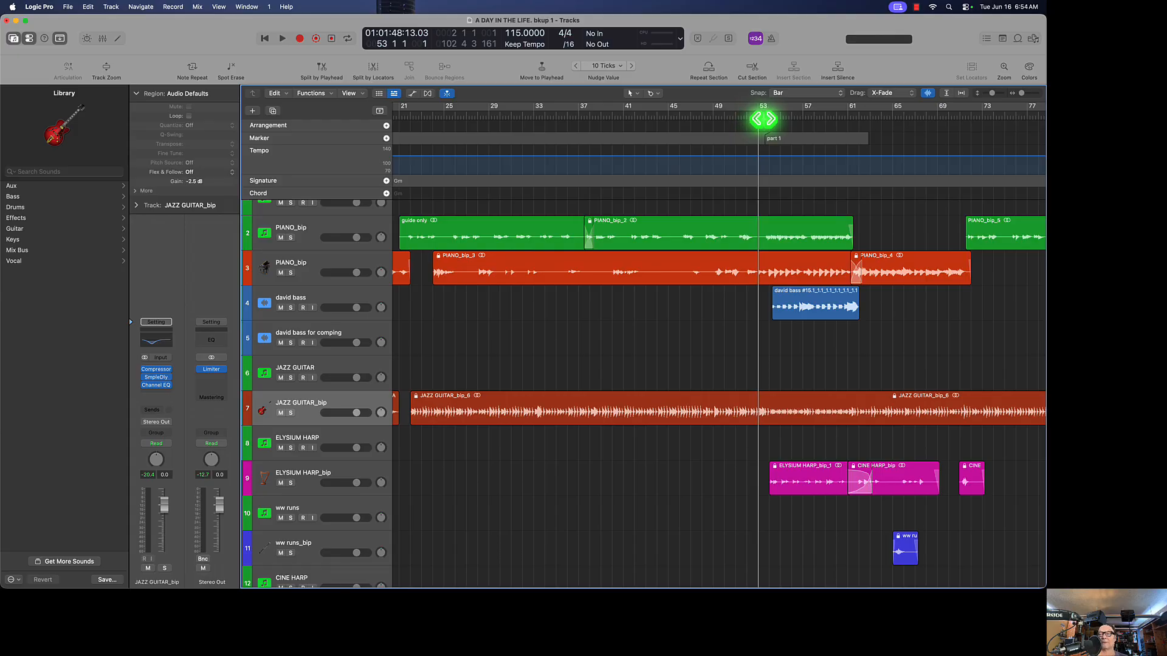
key(space)
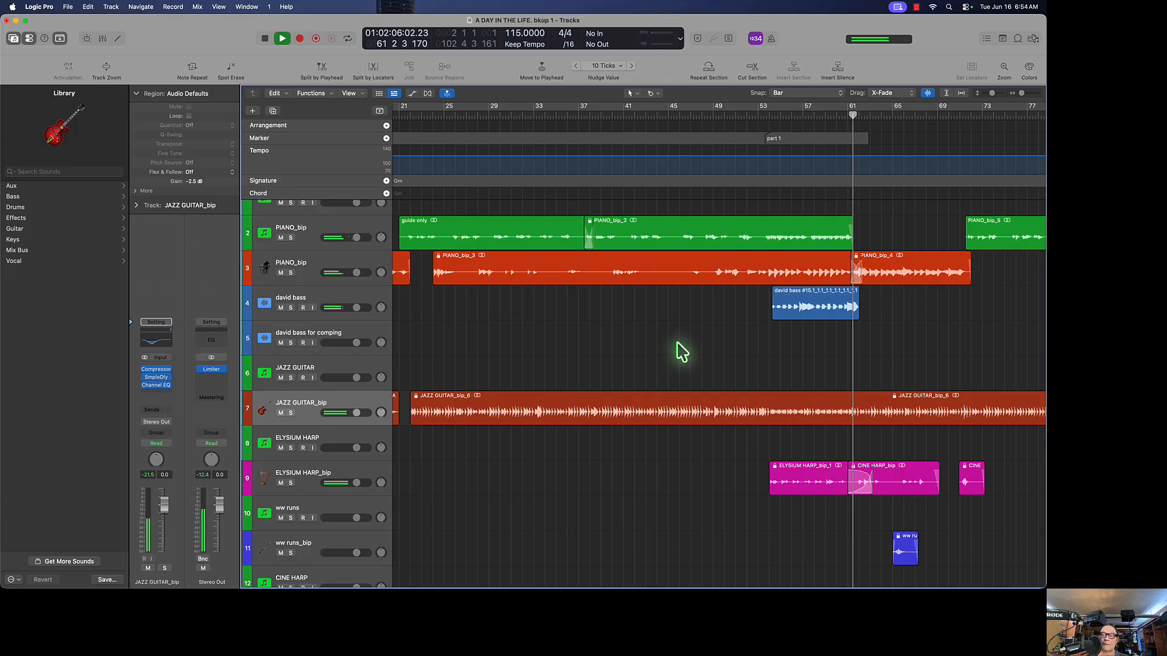
key(space)
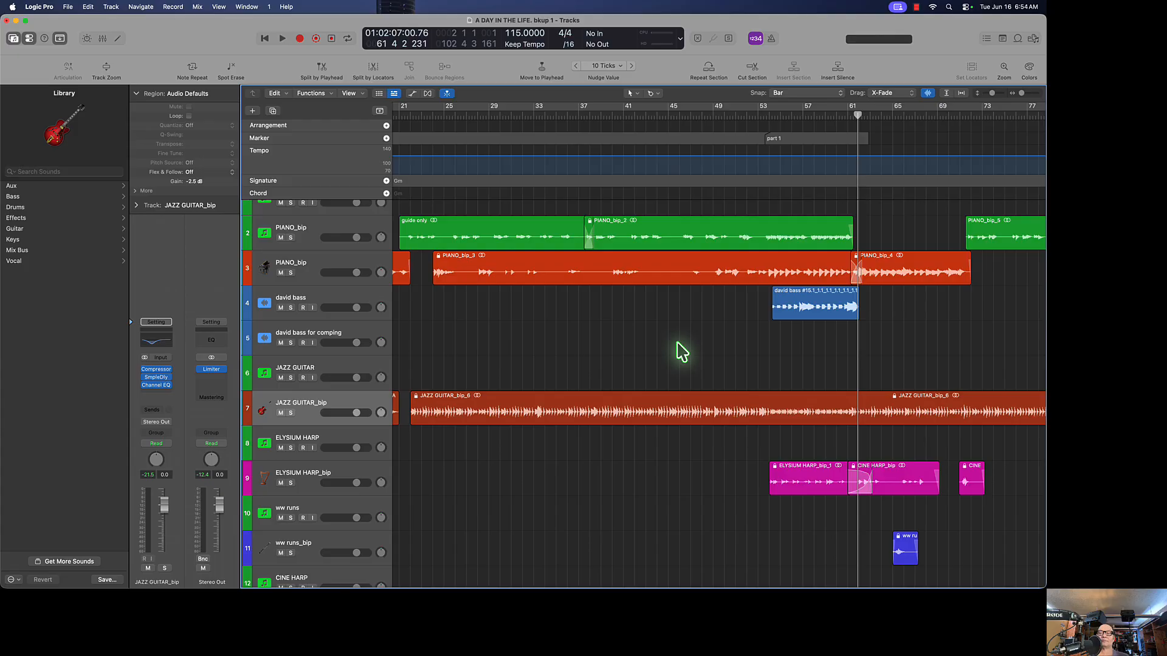
Step: Continue playback to bar 66, stop at the woodwind run region and select the ww runs_bip track
key(space)
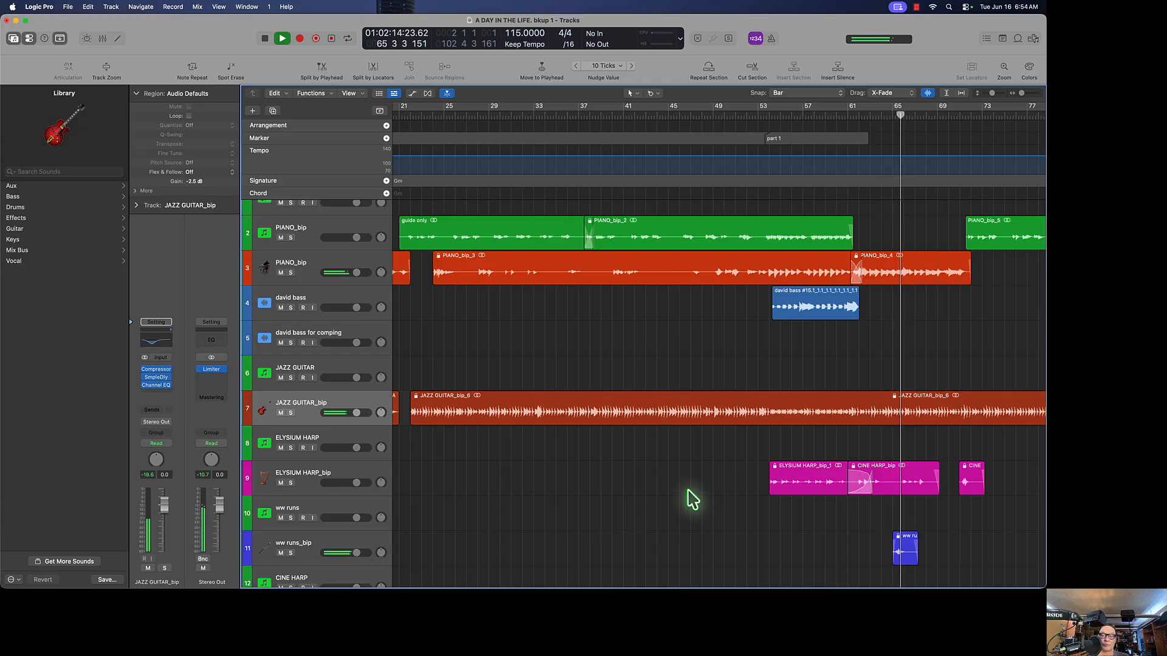
scroll(700, 490, down, 4)
key(space)
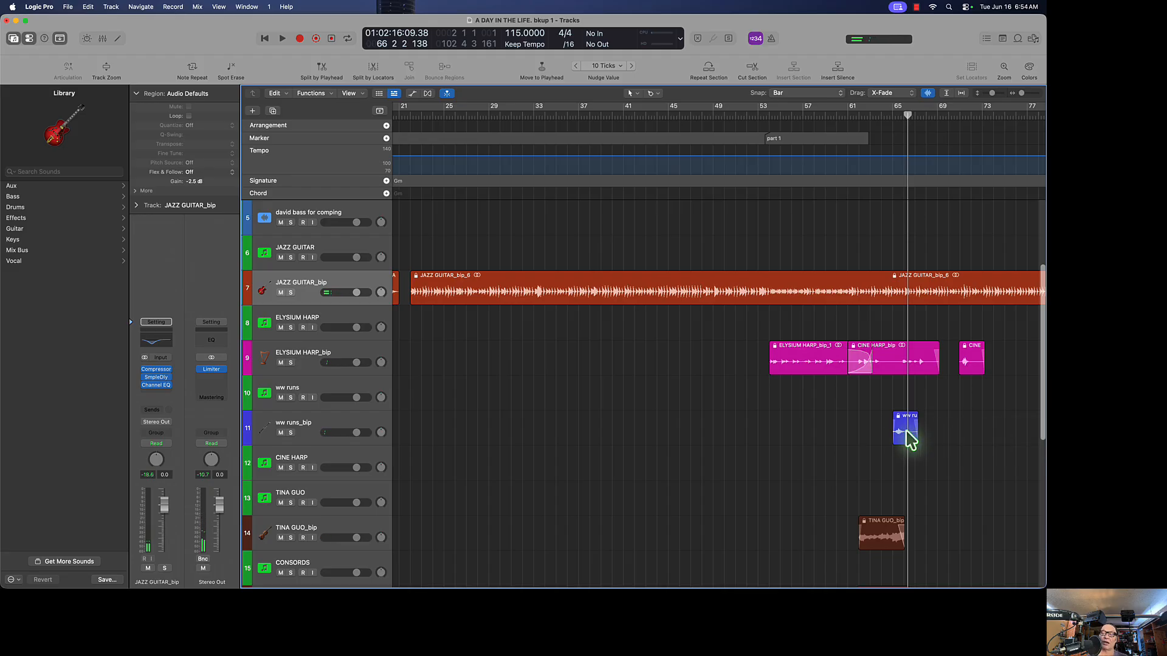
click(341, 432)
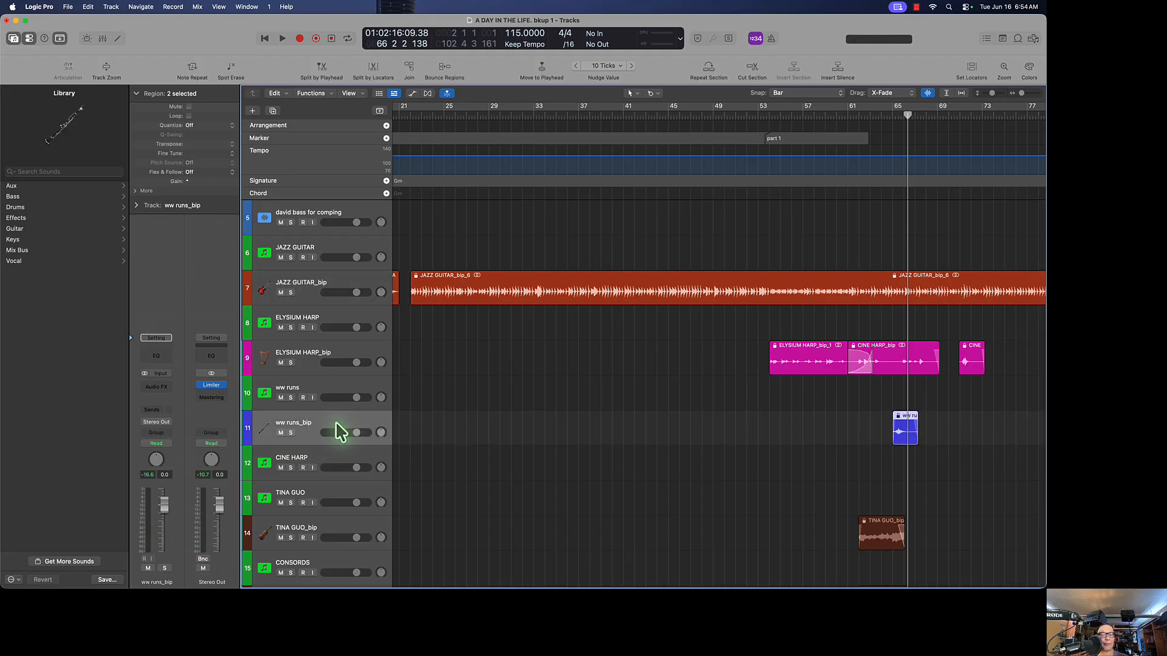
Step: Solo the ww runs_bip track and play its woodwind run from bar 64, stopping at bar 67
click(291, 433)
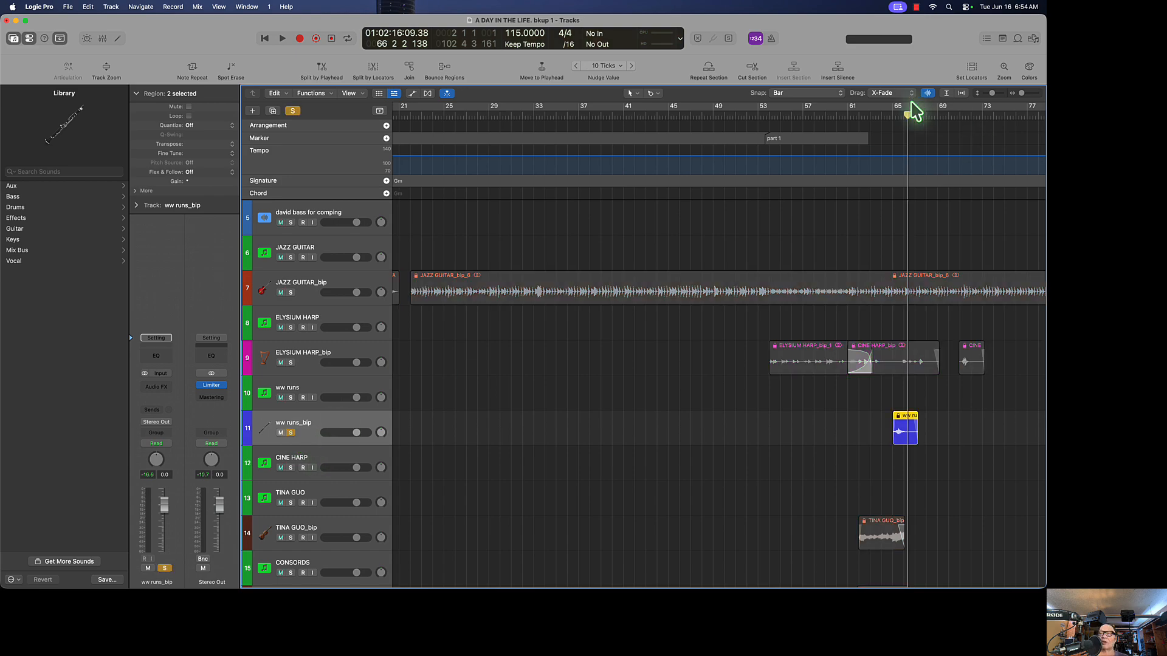
click(896, 117)
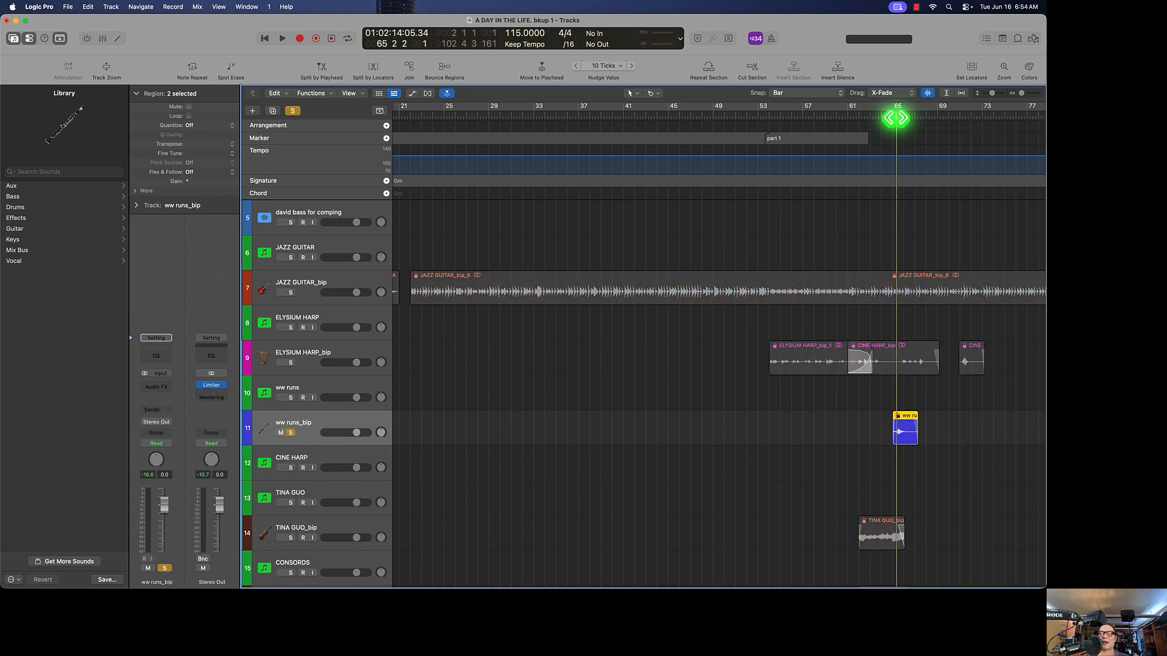
click(882, 117)
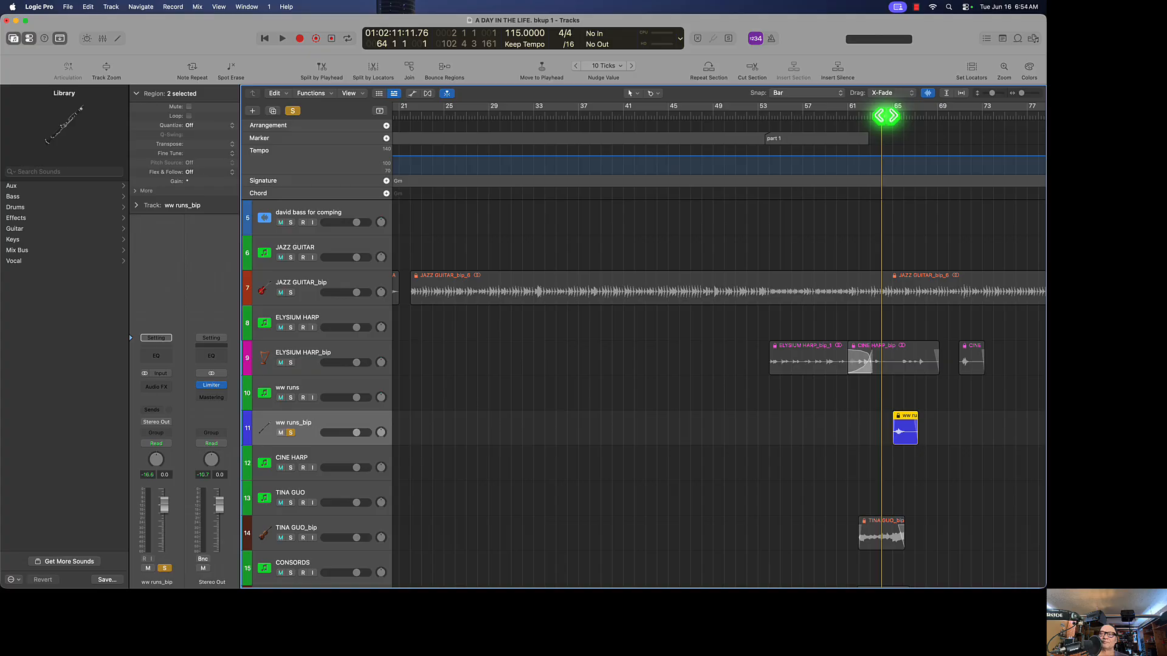
key(space)
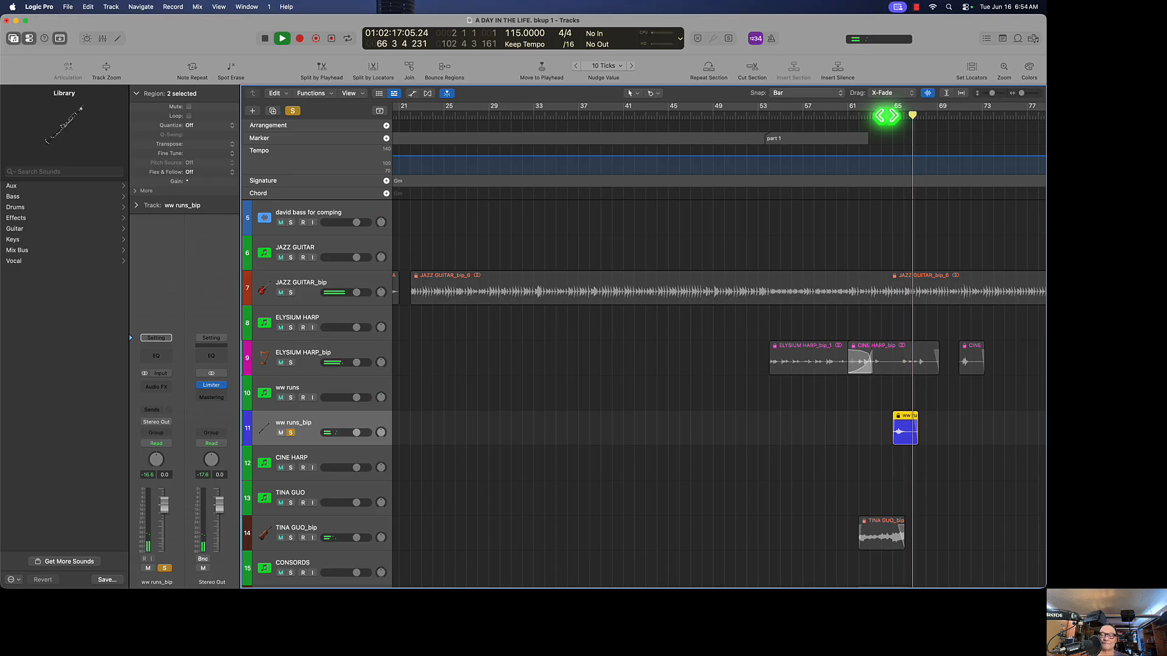
key(space)
scroll(851, 225, right, 5)
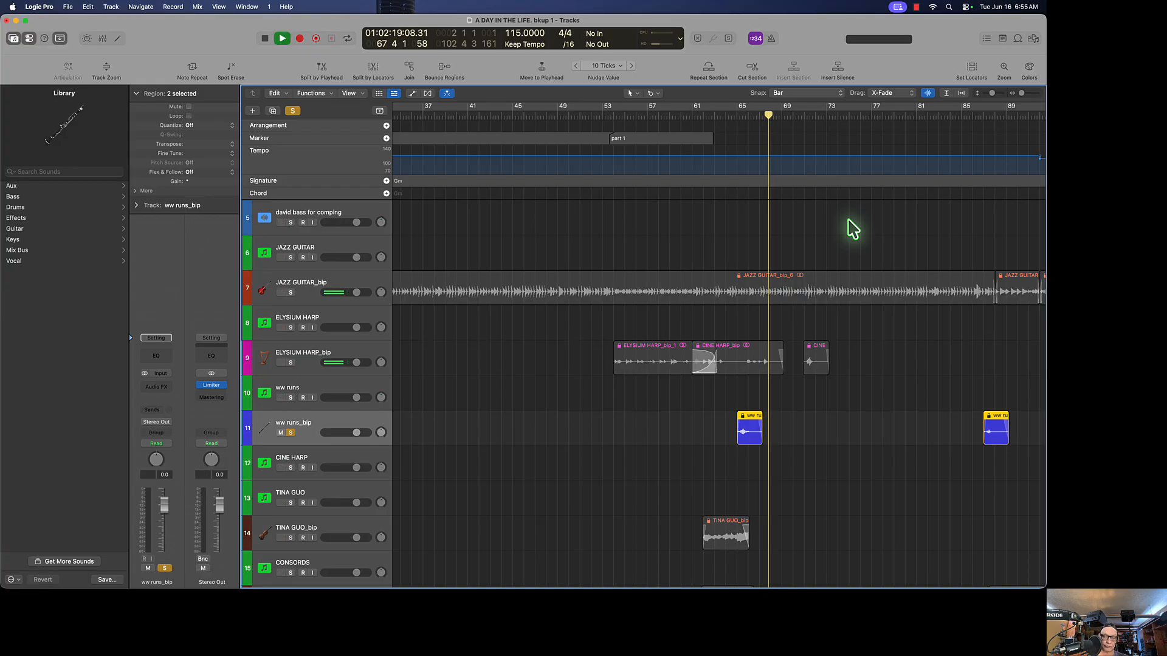
key(space)
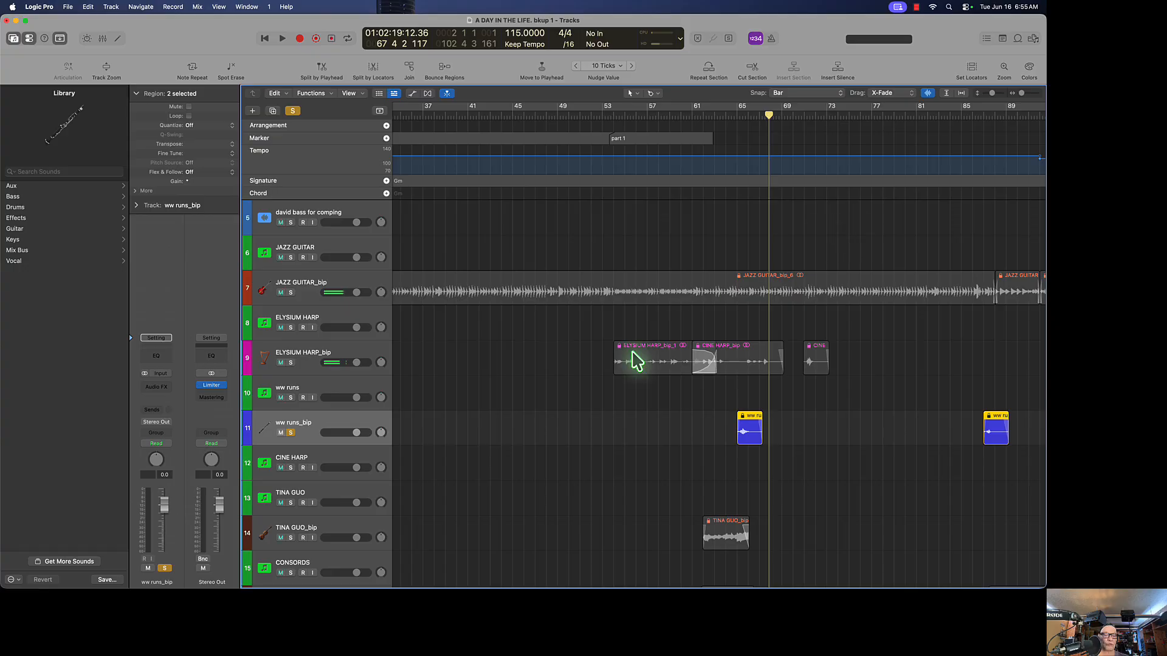
Step: Unsolo the ww runs_bip track and play the full arrangement from bar 67 through the second woodwind run, stopping at bar 89
click(291, 433)
key(space)
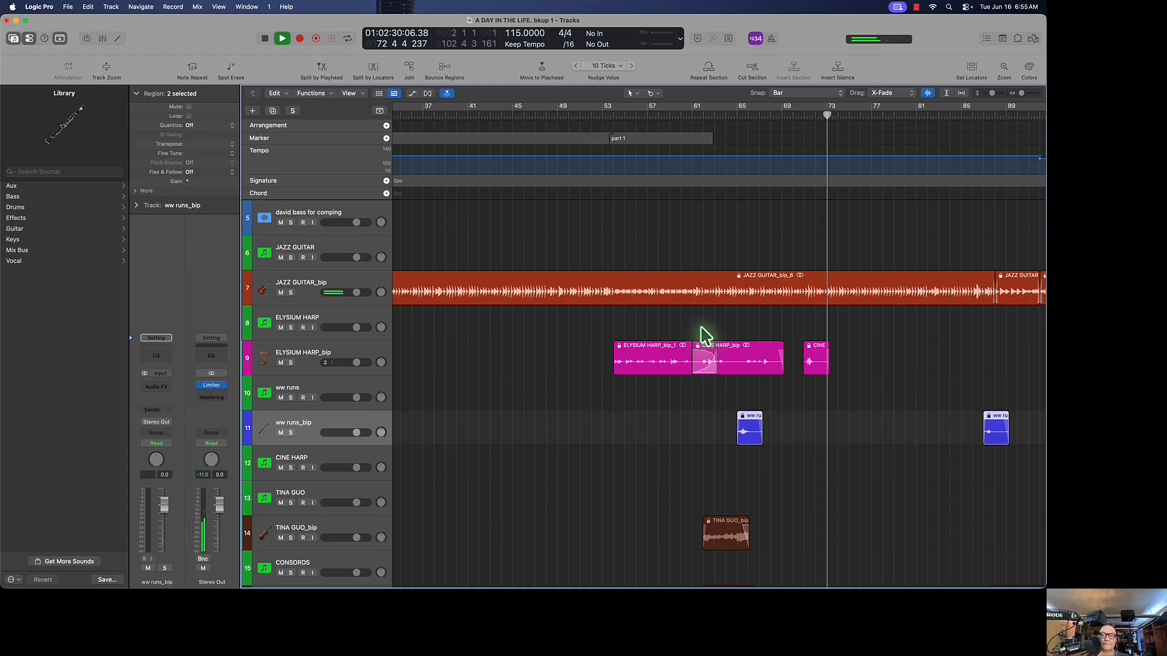
scroll(705, 334, right, 3)
scroll(705, 334, right, 5)
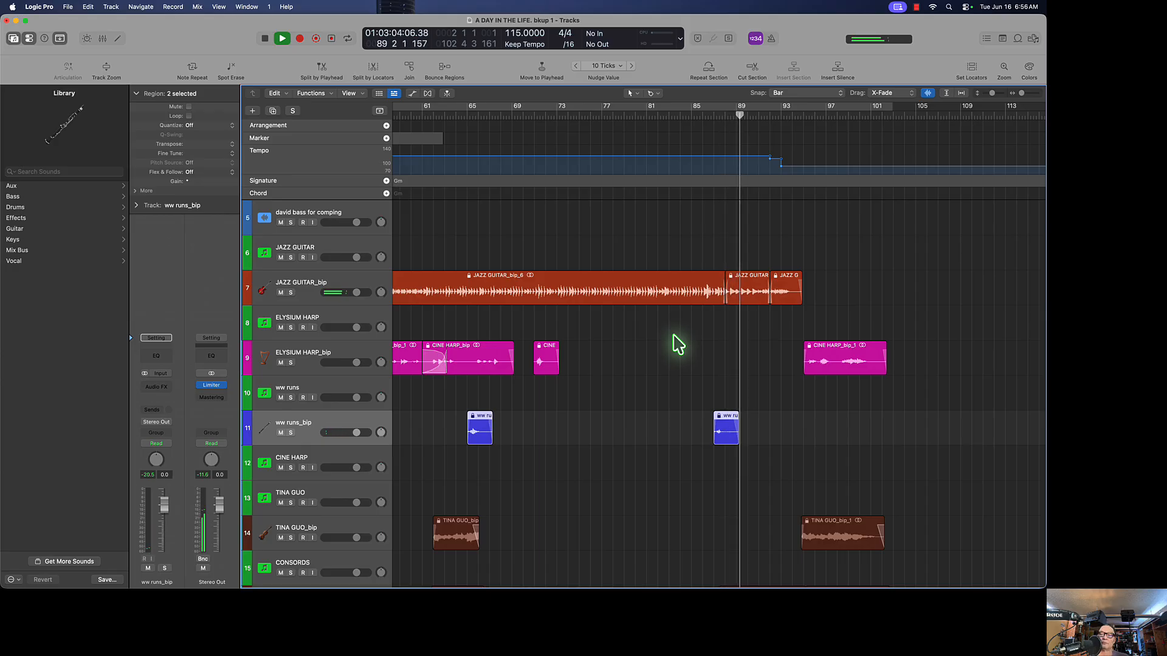
key(space)
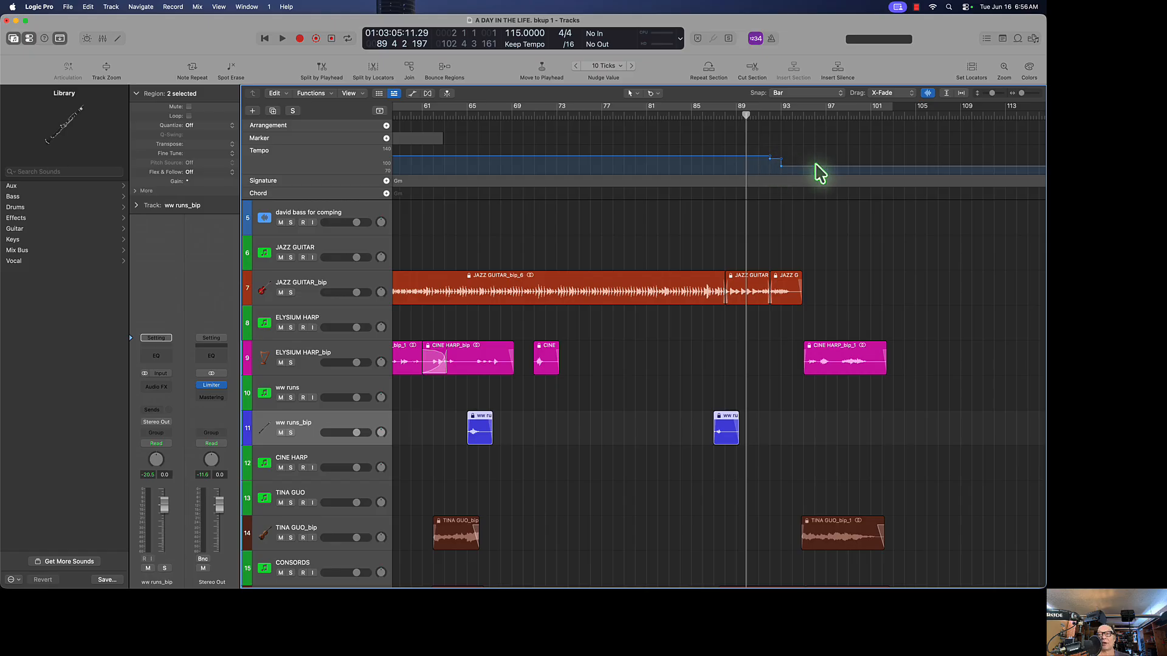
Step: Play on through the tempo drop, pause at bar 94, and resume through the TINA GUO_bip_1 and CINE HARP_bip_1 regions to bar 102
key(space)
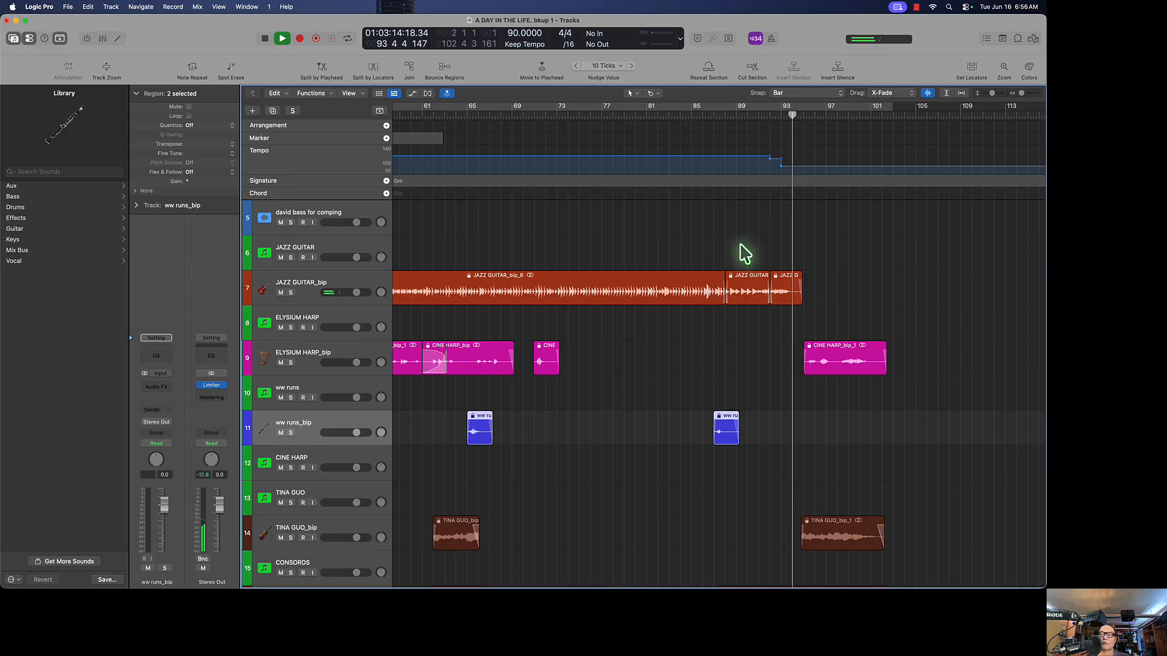
key(space)
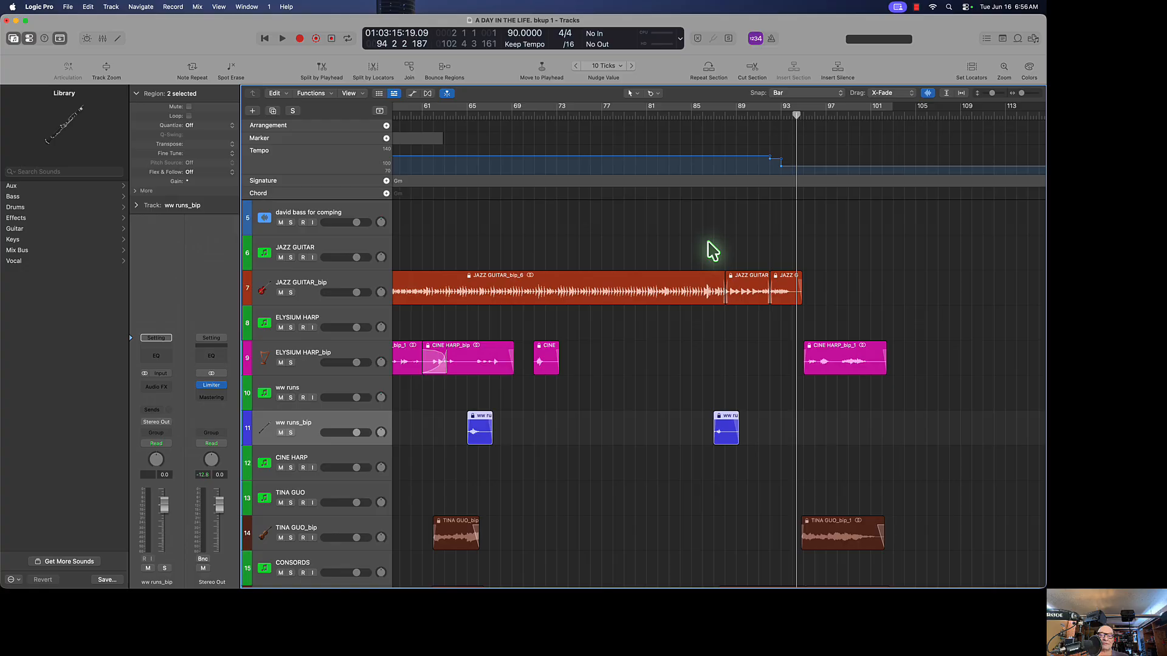
key(space)
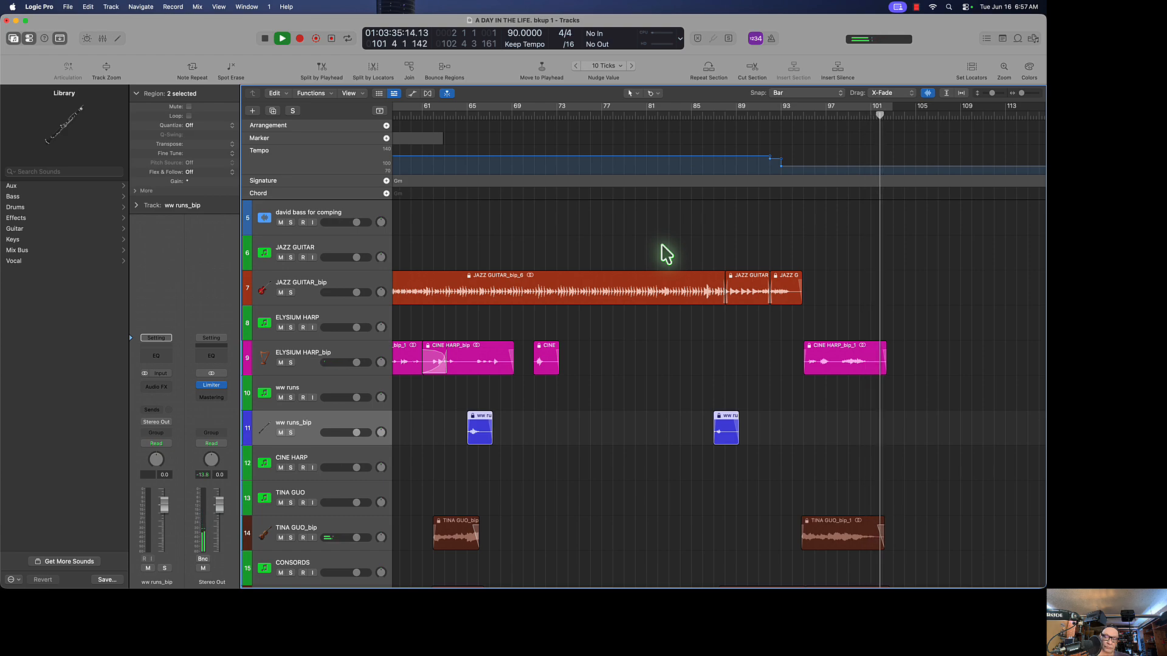
key(space)
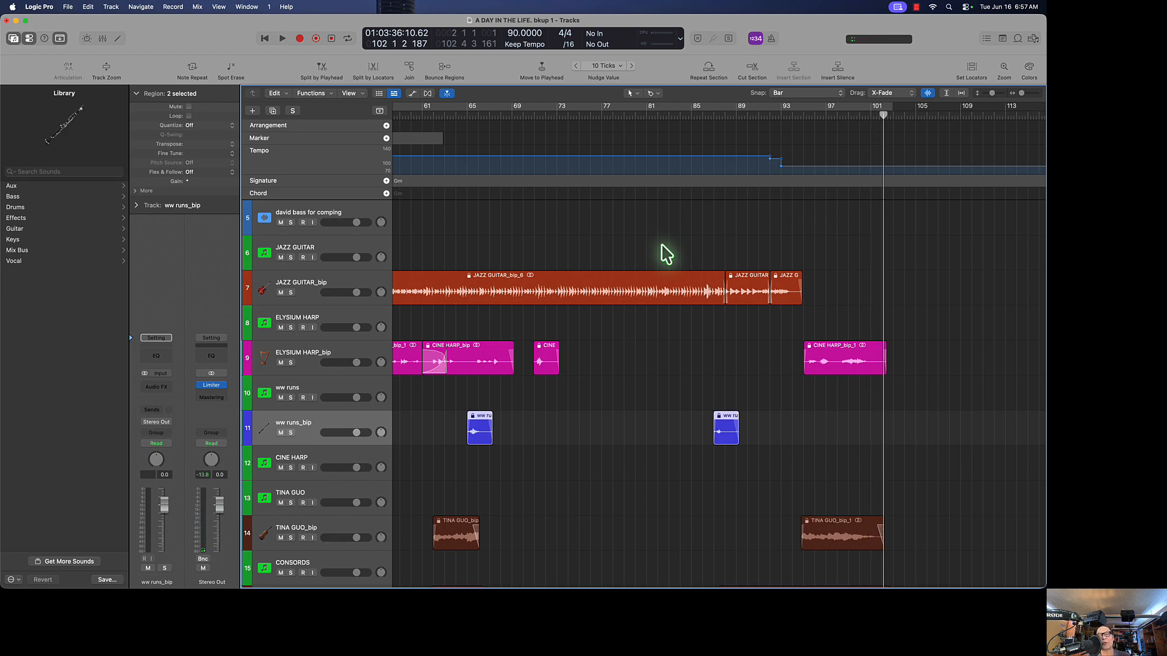